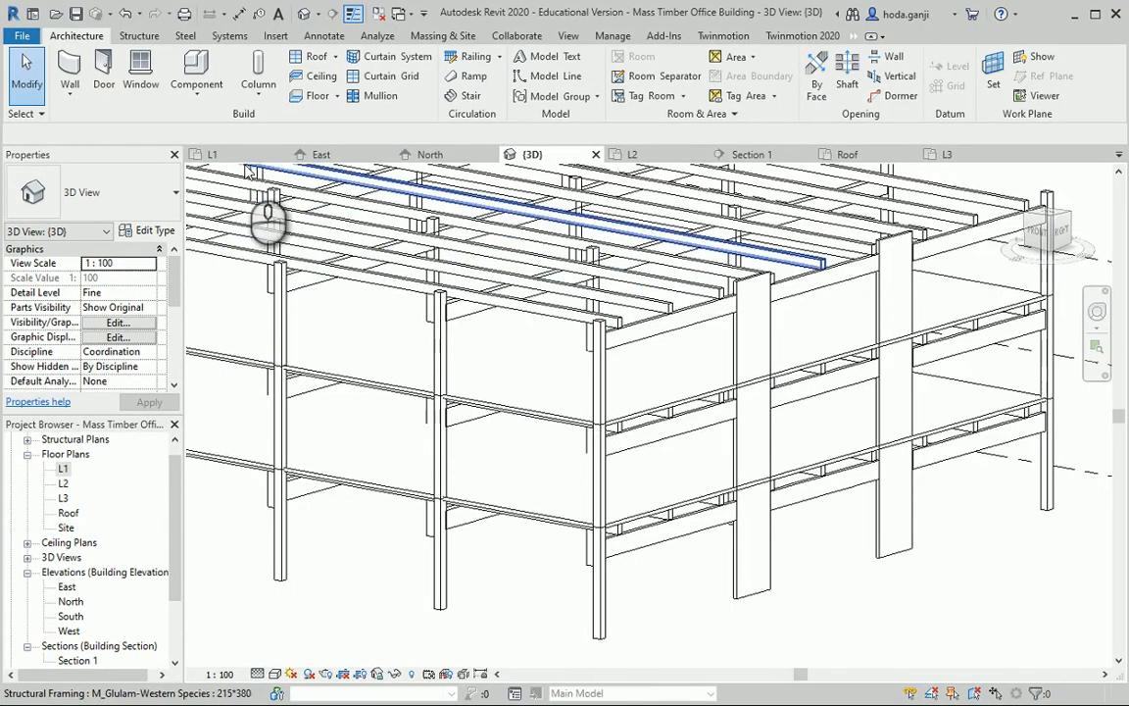
In the L1 floor plan, start an architectural wall and duplicate the Generic - 200mm type as Ex-Wood-2*6.
left_click(238, 154)
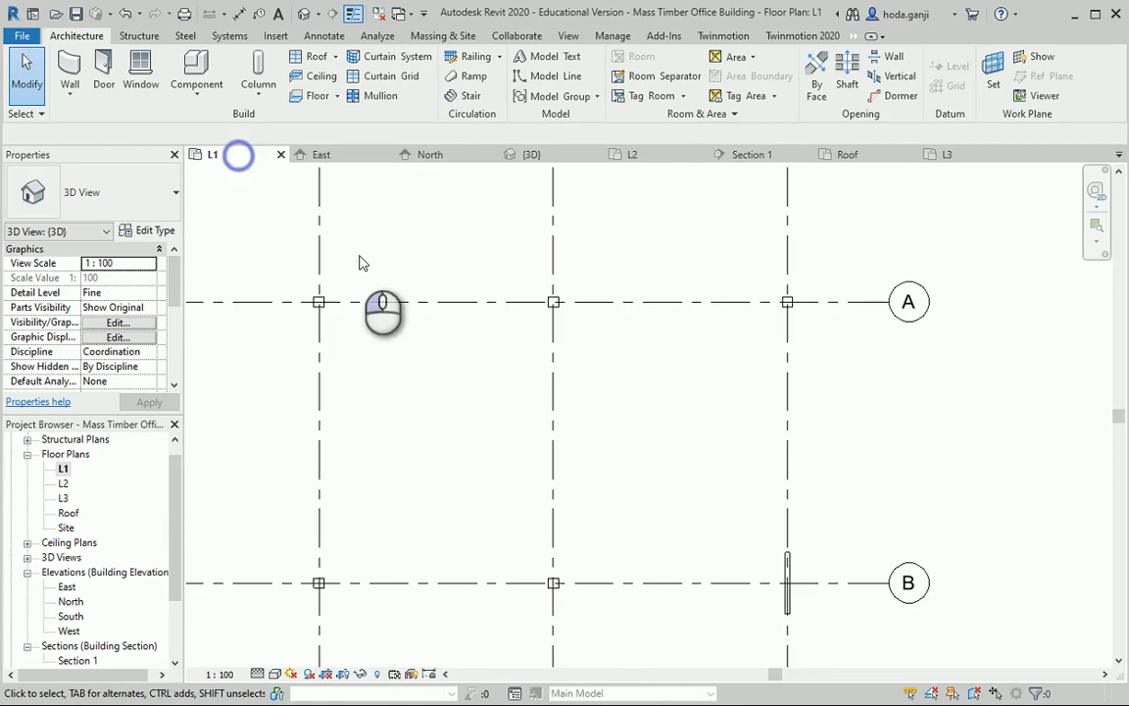
left_click(69, 90)
left_click(113, 118)
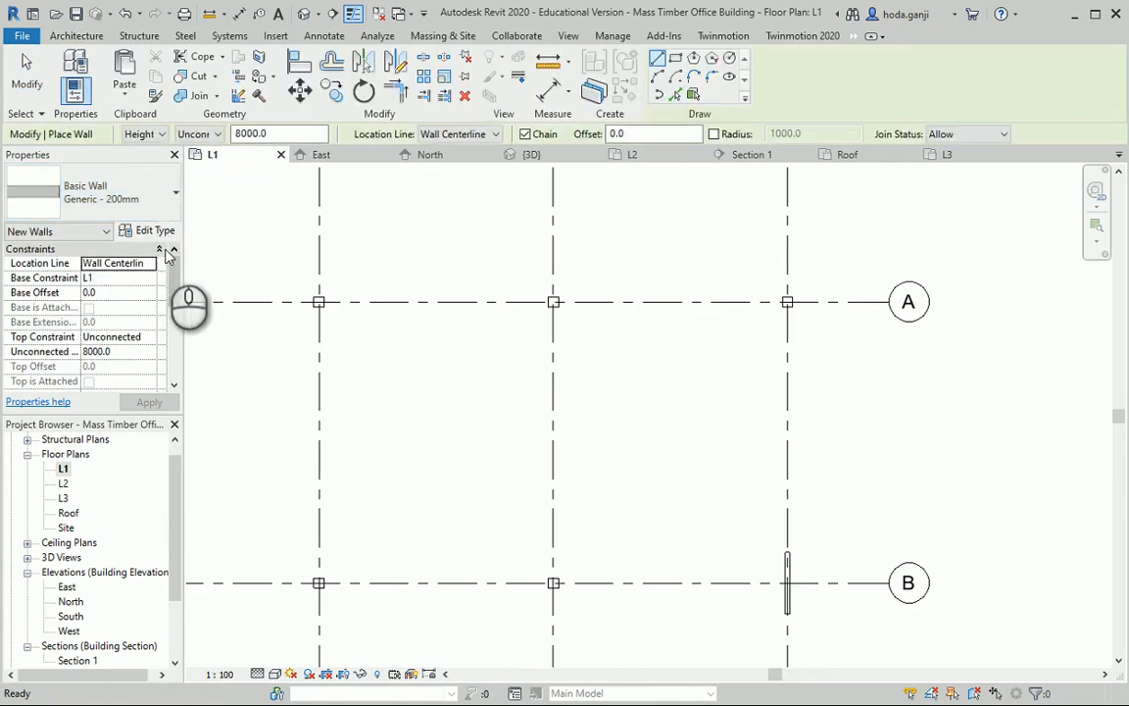
left_click(149, 230)
left_click(874, 195)
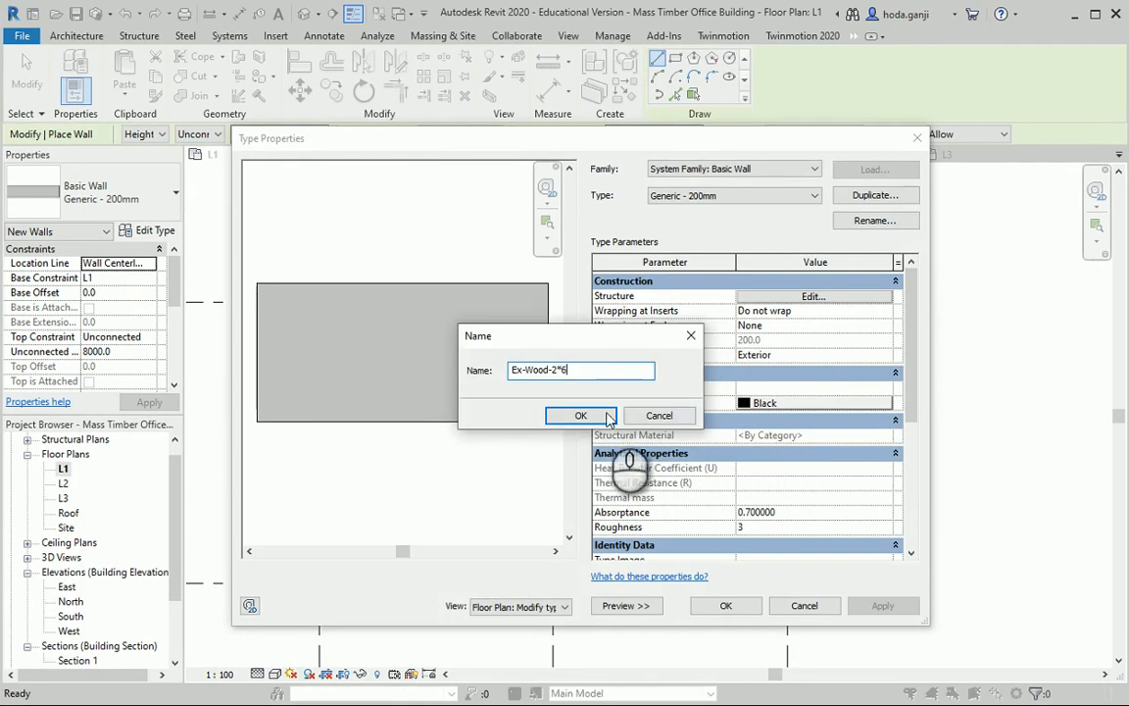
left_click(579, 413)
Edit the new wall type's structure, consulting the PDF wall section, and set the Structure [1] layer's thickness to 6".
left_click(806, 298)
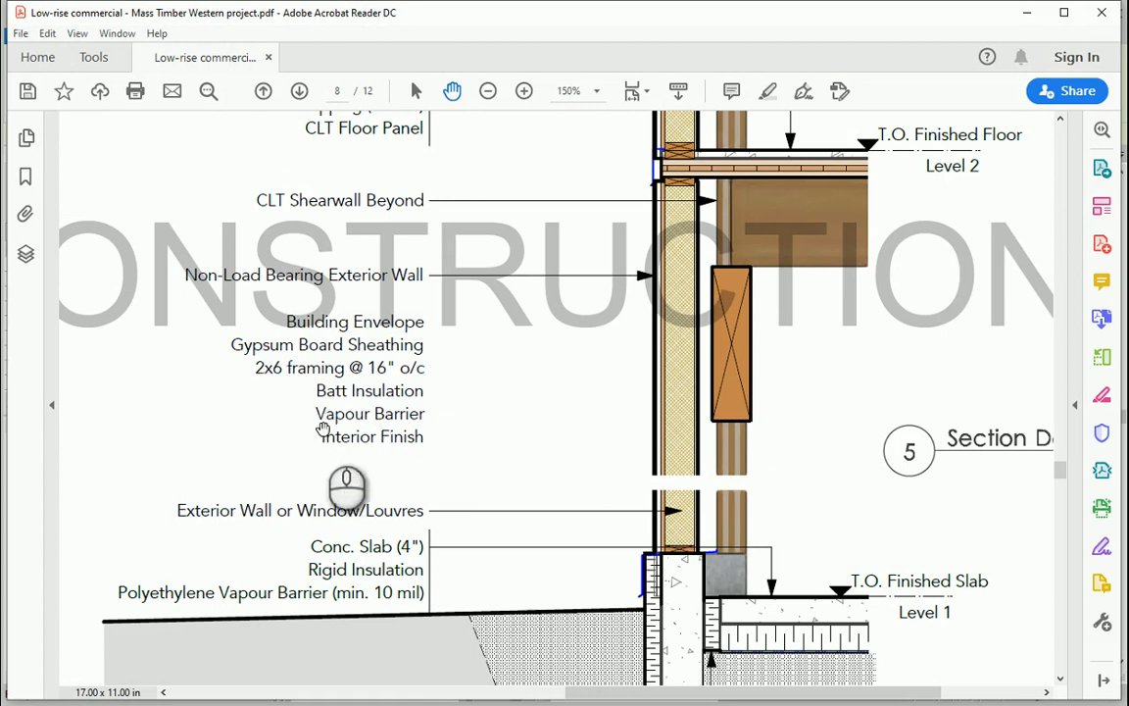
left_click(624, 698)
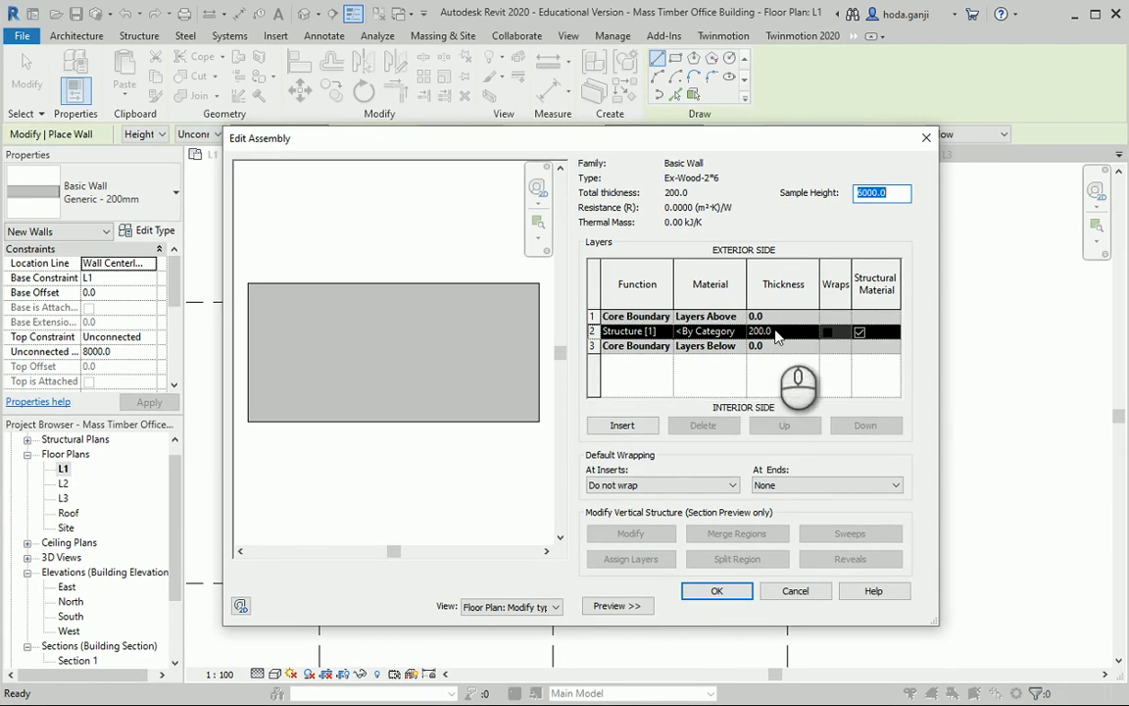
left_click(775, 332)
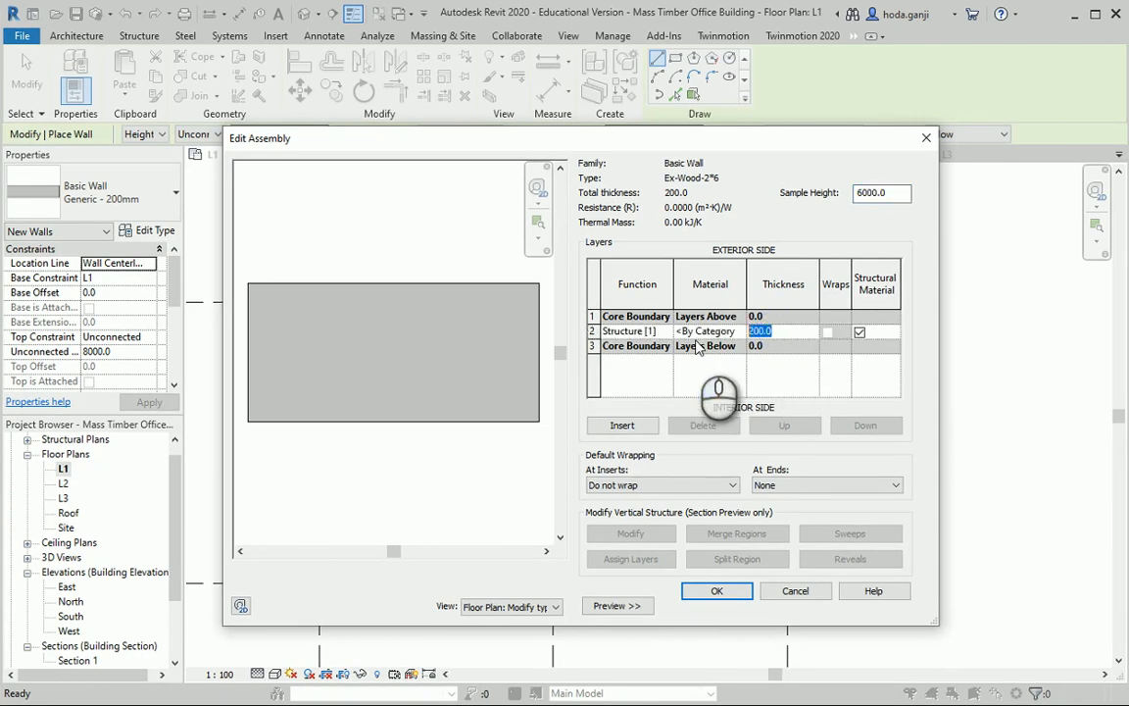
type("6\"")
key("Tab")
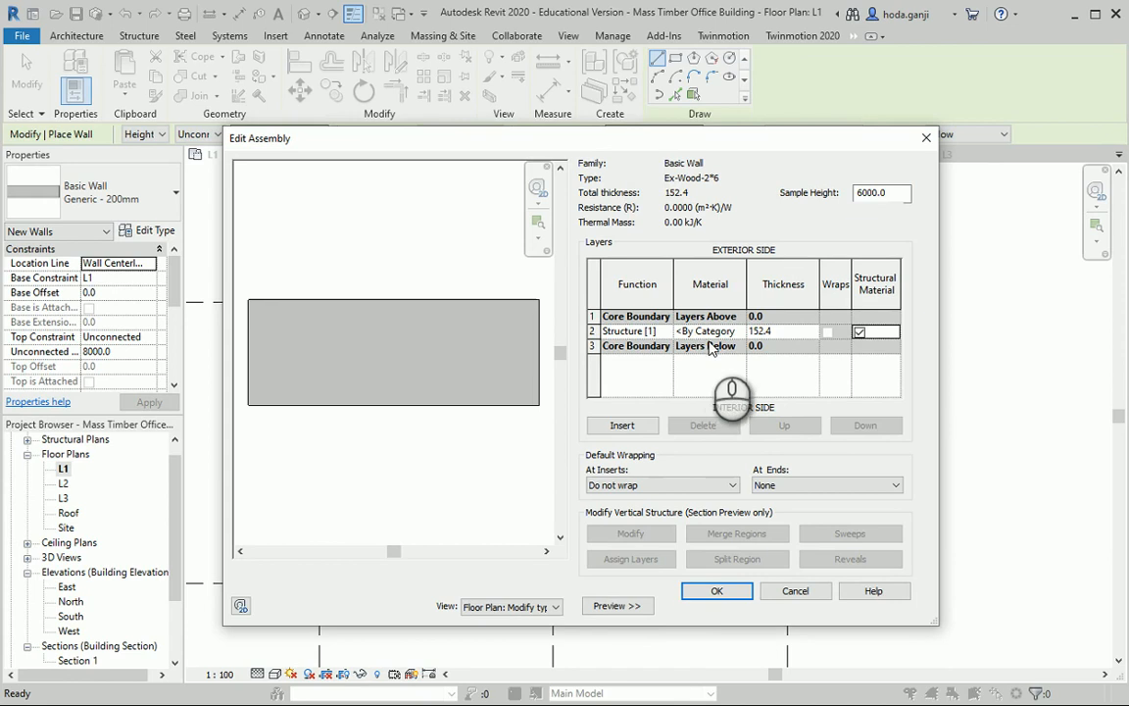
Create a new material for the Structure [1] layer and rename it Insulation.
left_click(710, 332)
left_click(740, 333)
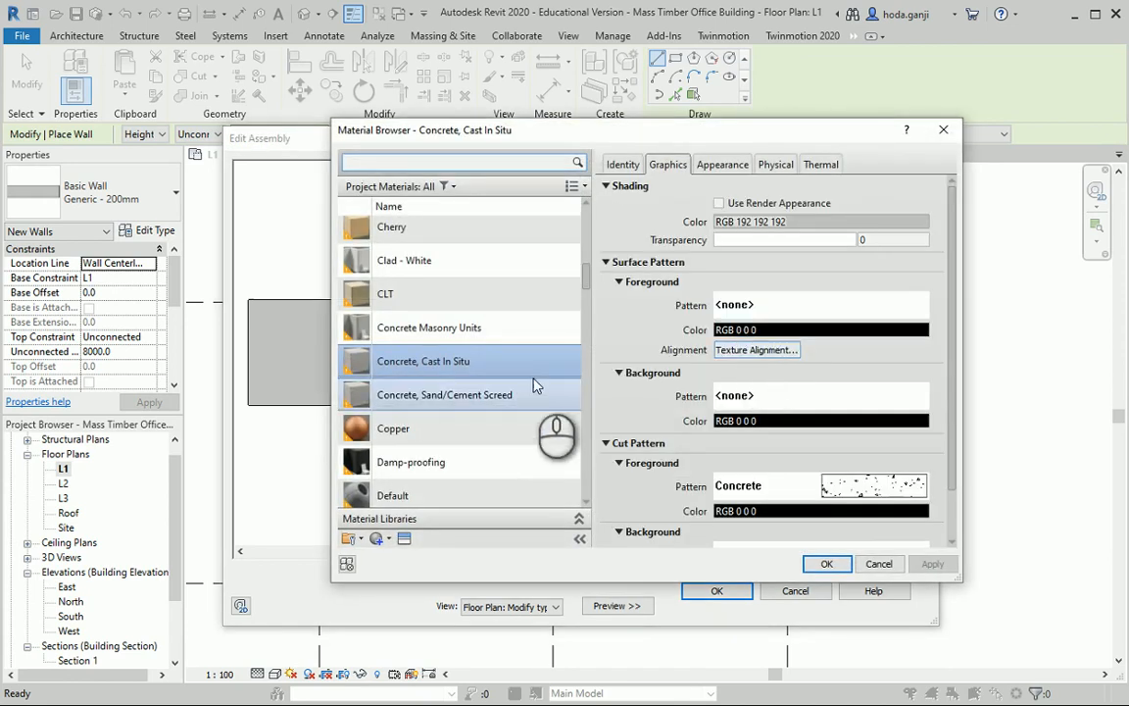
left_click(378, 538)
left_click(412, 554)
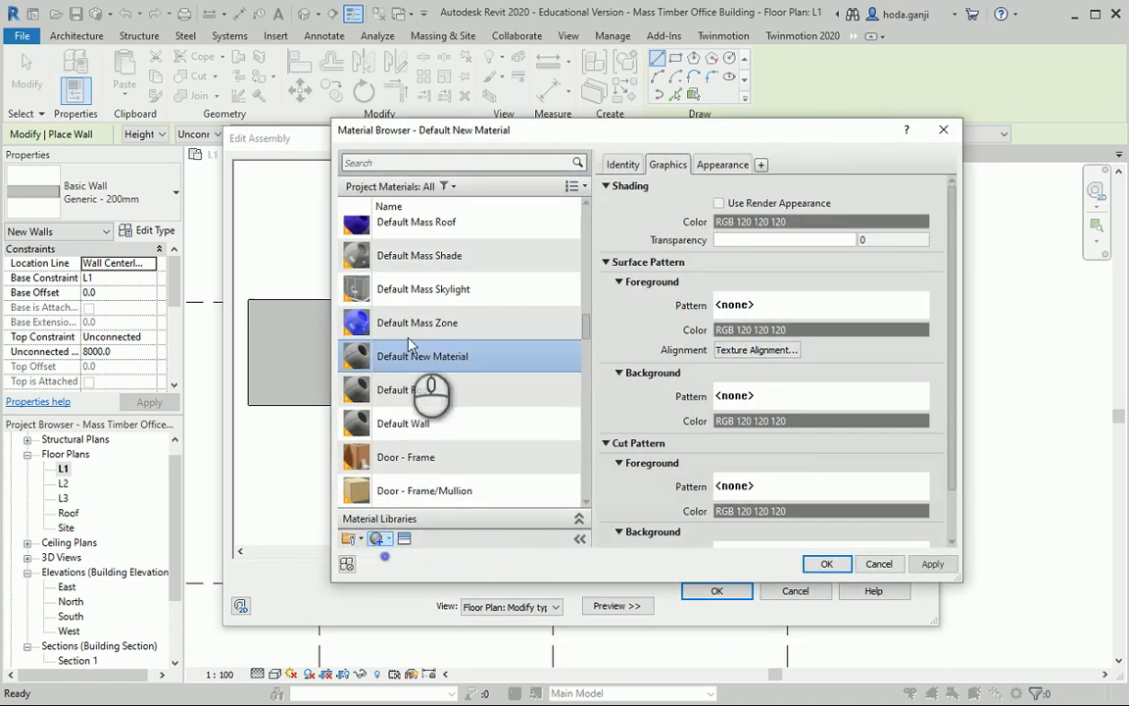
right_click(402, 360)
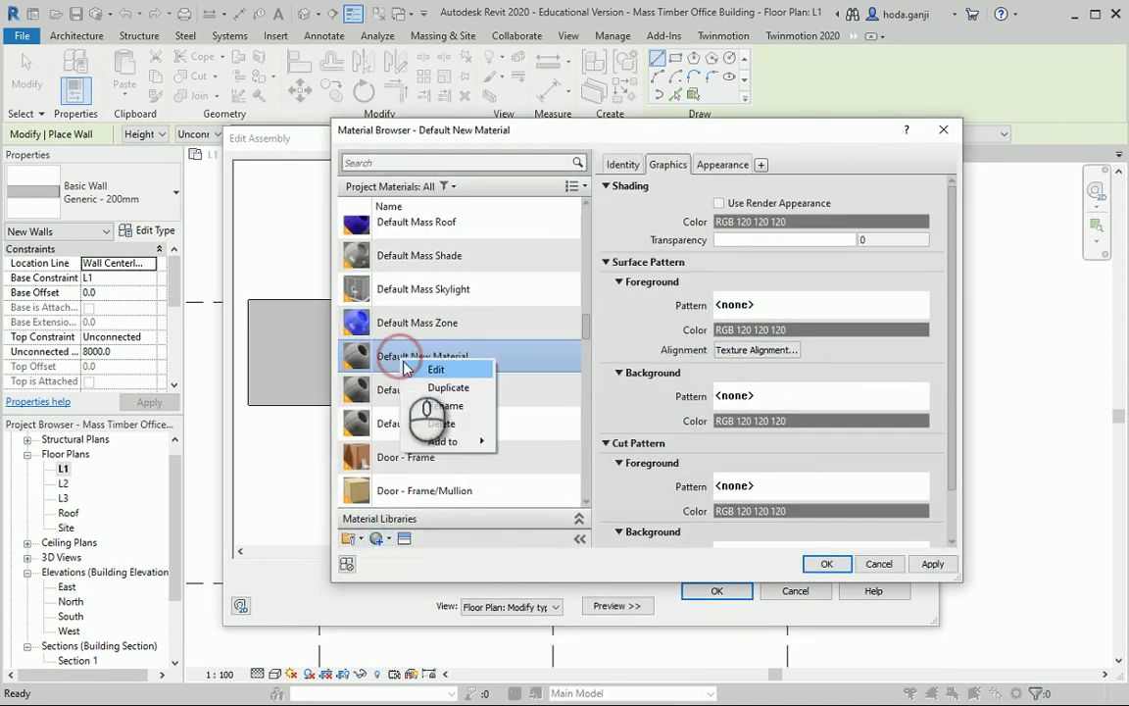
left_click(445, 405)
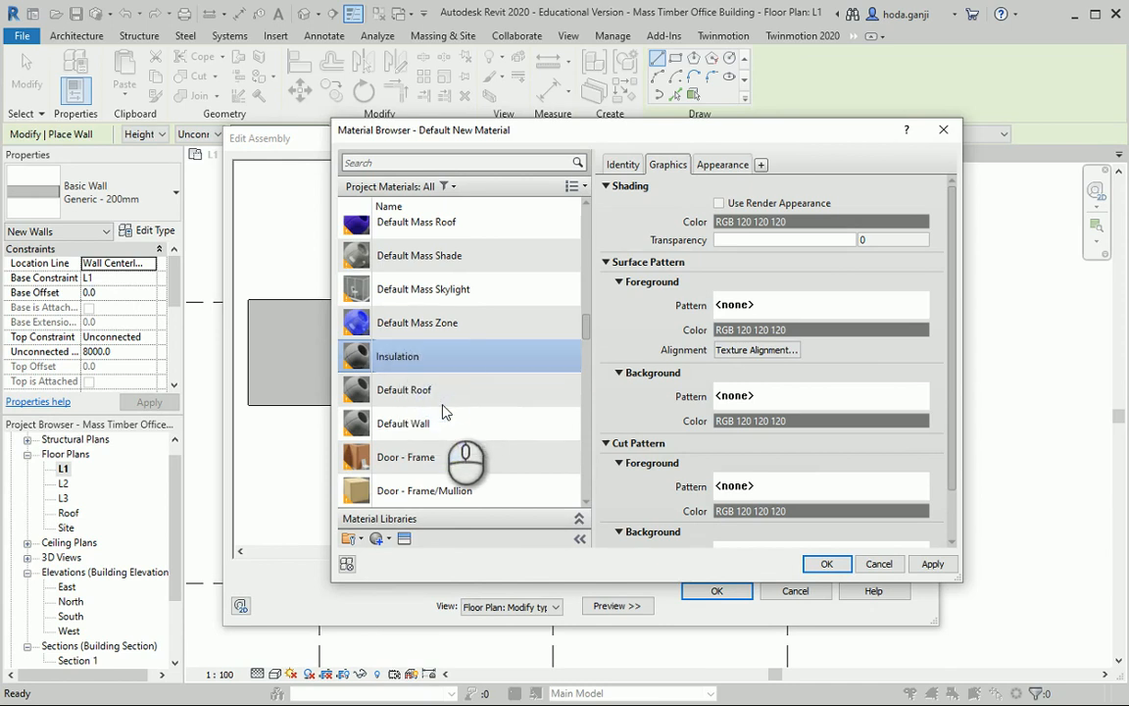
scroll(443, 412, "down", 3)
Search the asset library for insulation, add the Cellulose Insulation physical asset to the Insulation material, and assign that material to the layer.
left_click(404, 538)
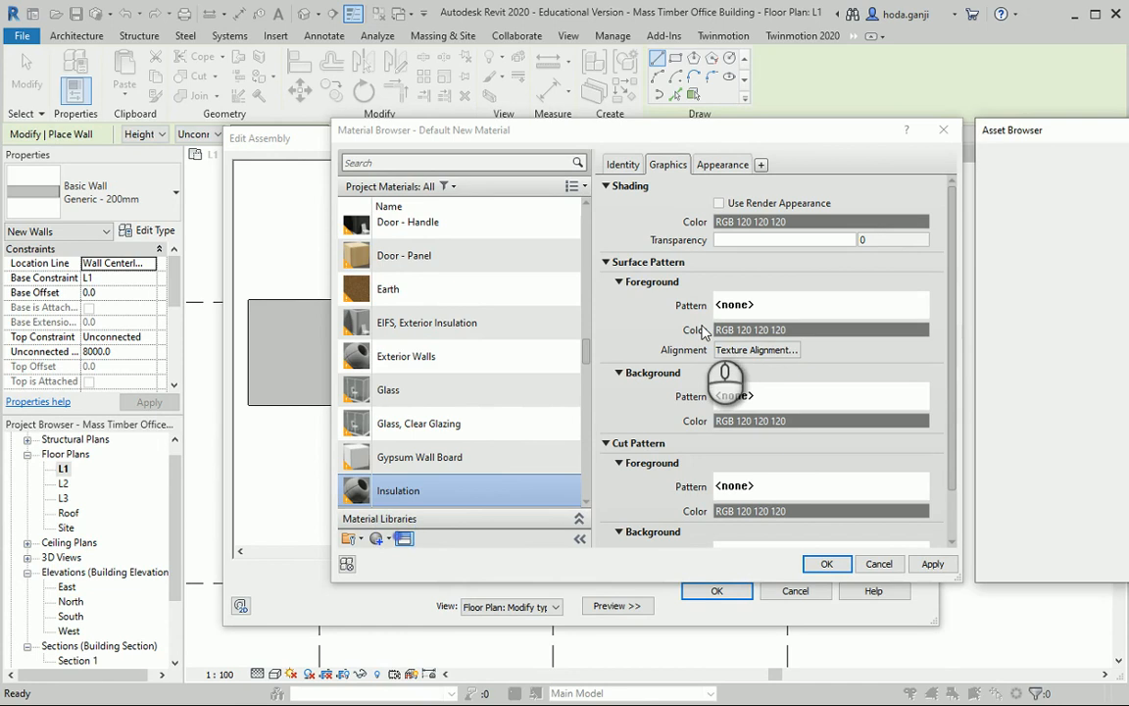
left_click_drag(1032, 140, 644, 141)
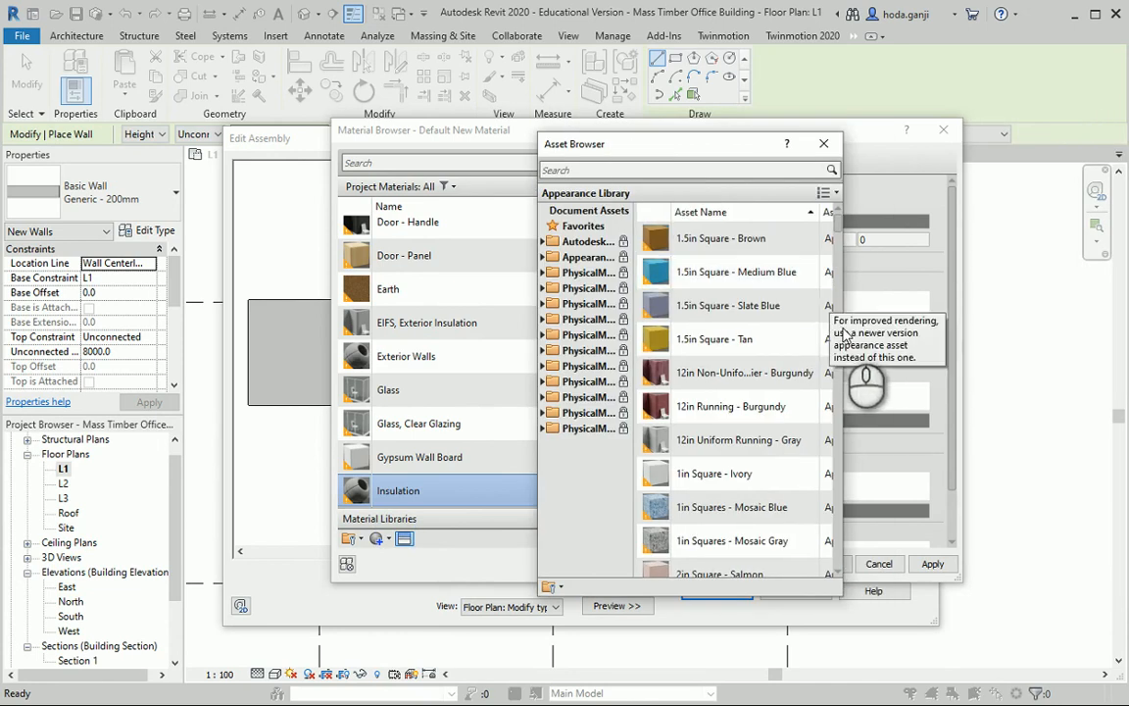
left_click_drag(844, 345, 1052, 337)
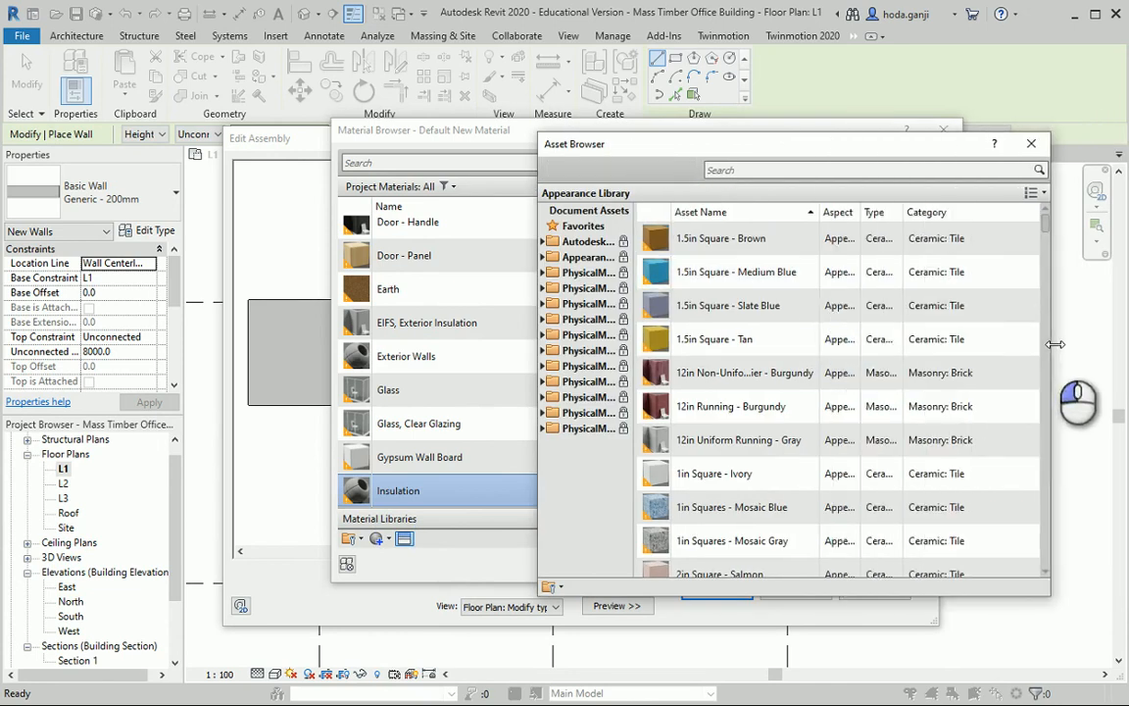
left_click(834, 167)
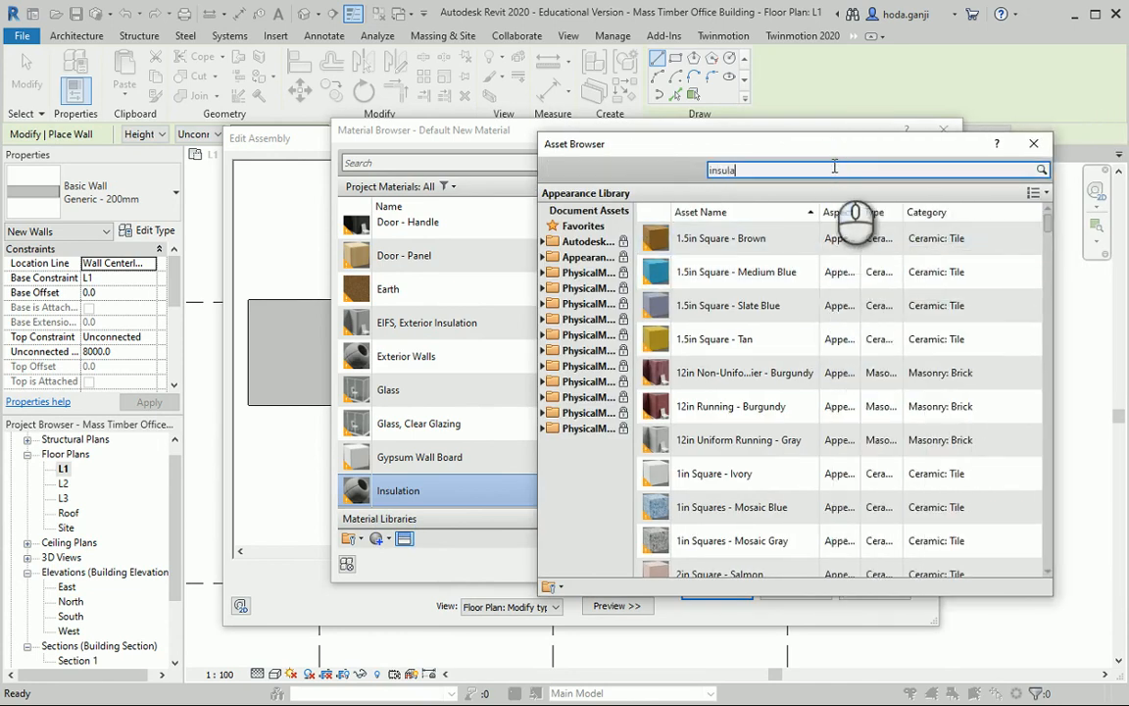
type("insulation")
key("Return")
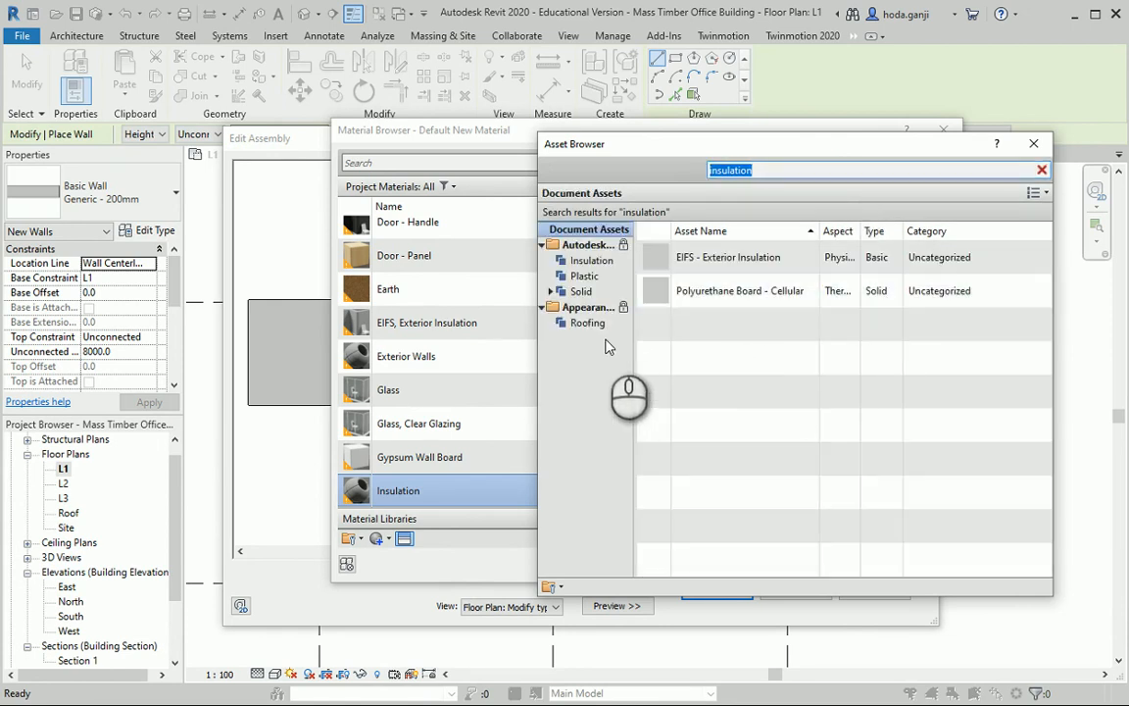
left_click(596, 260)
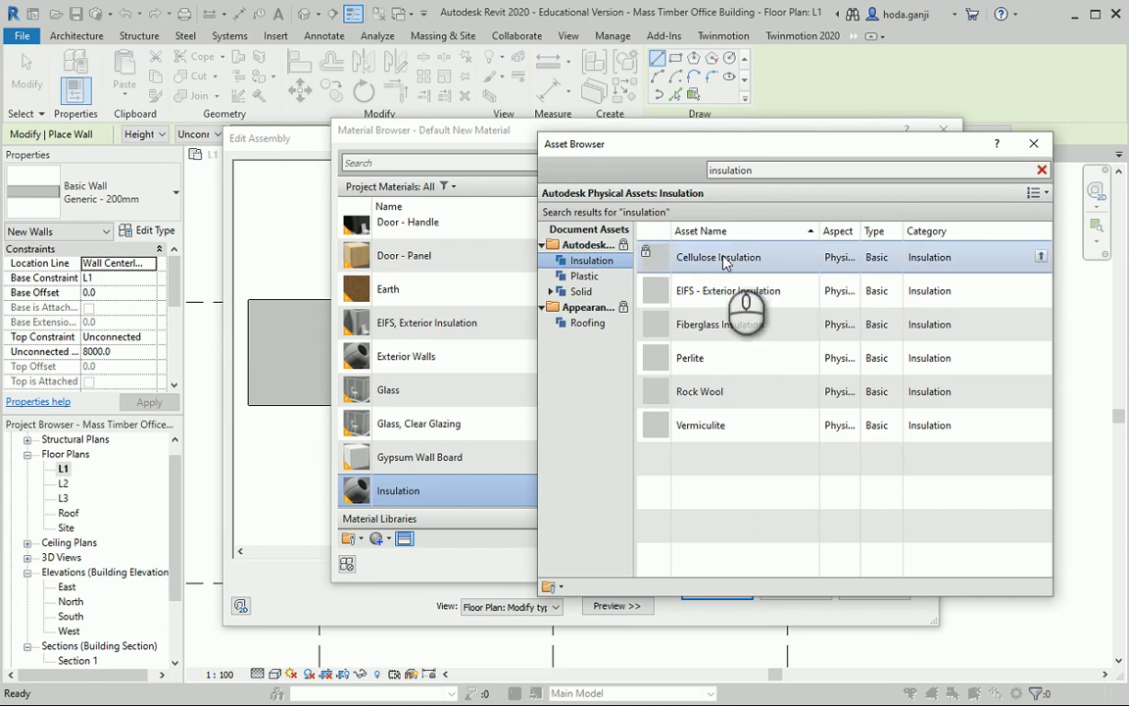
left_click(1033, 143)
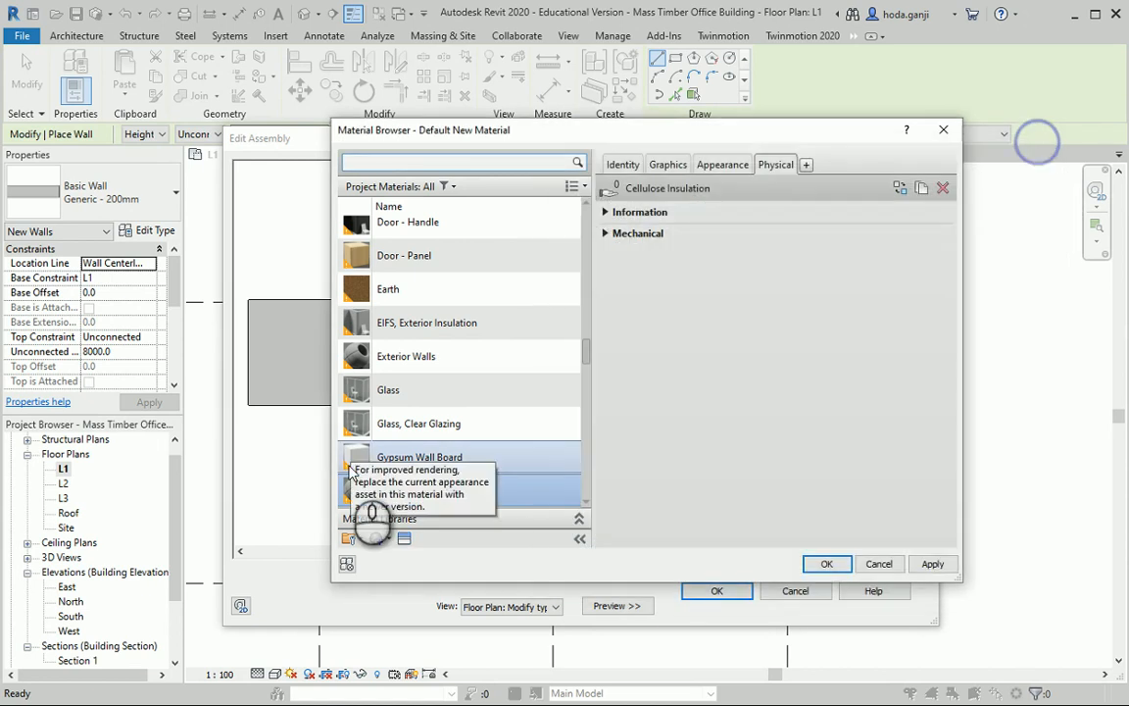
left_click(811, 567)
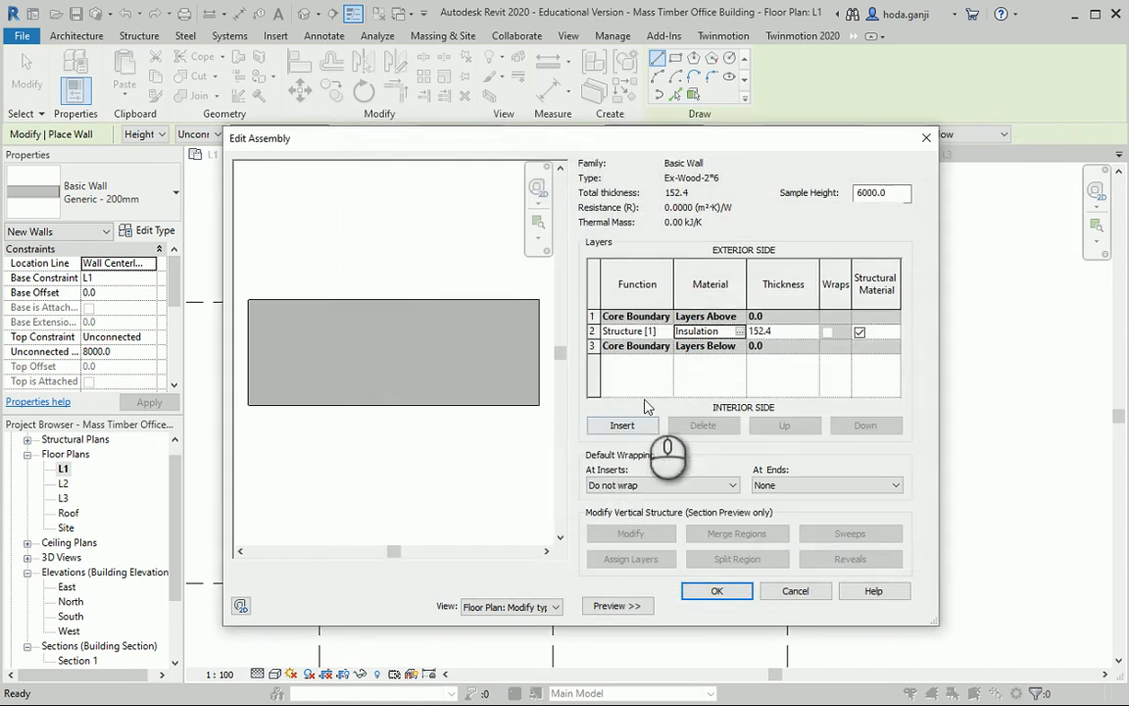
Consult the exterior wall build-up in the Acrobat Reader PDF and add a Finish 2 [5] layer outside the core on the exterior side.
left_click(667, 703)
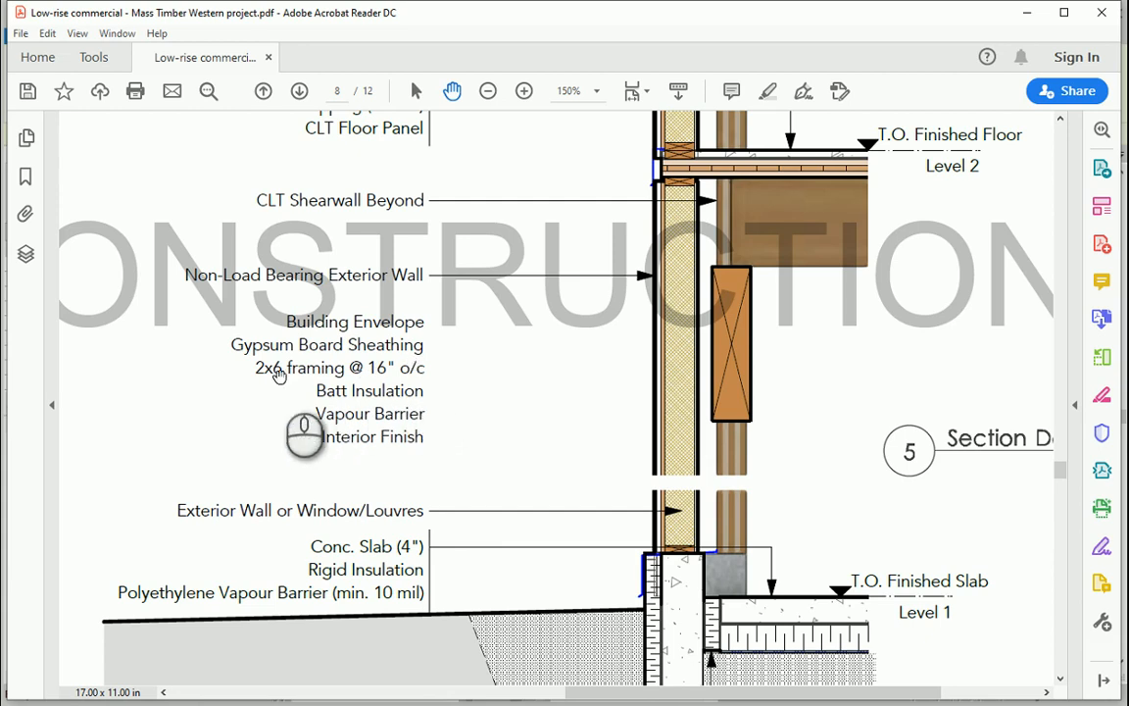
left_click(667, 703)
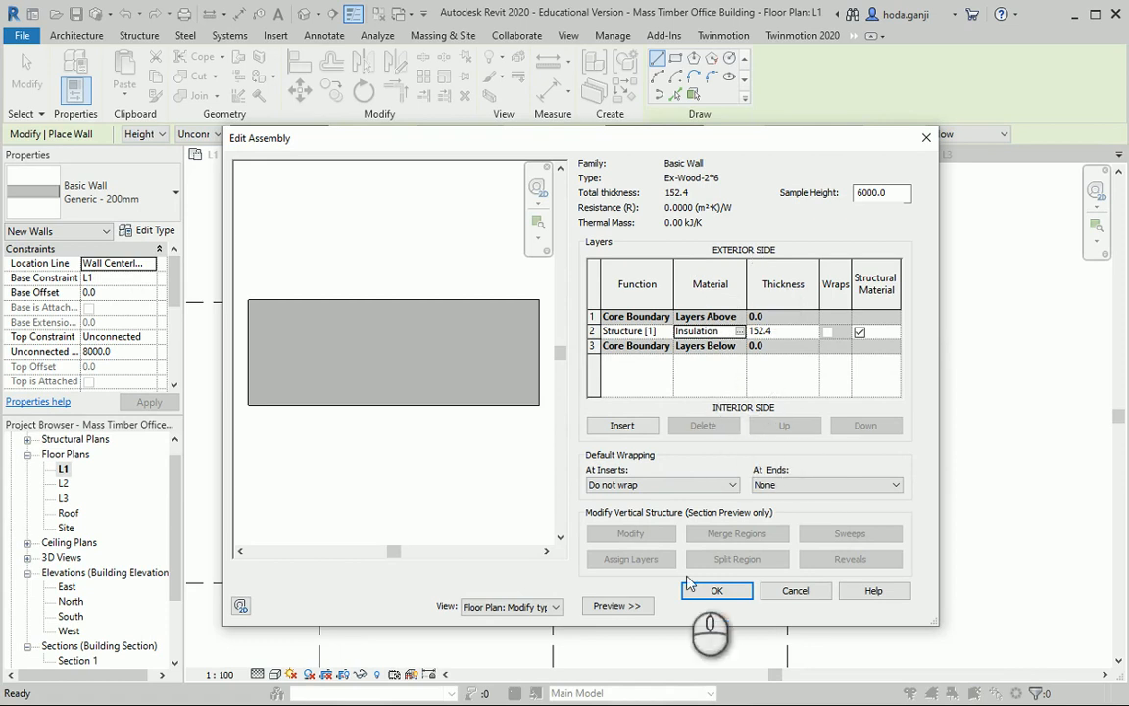
left_click(666, 703)
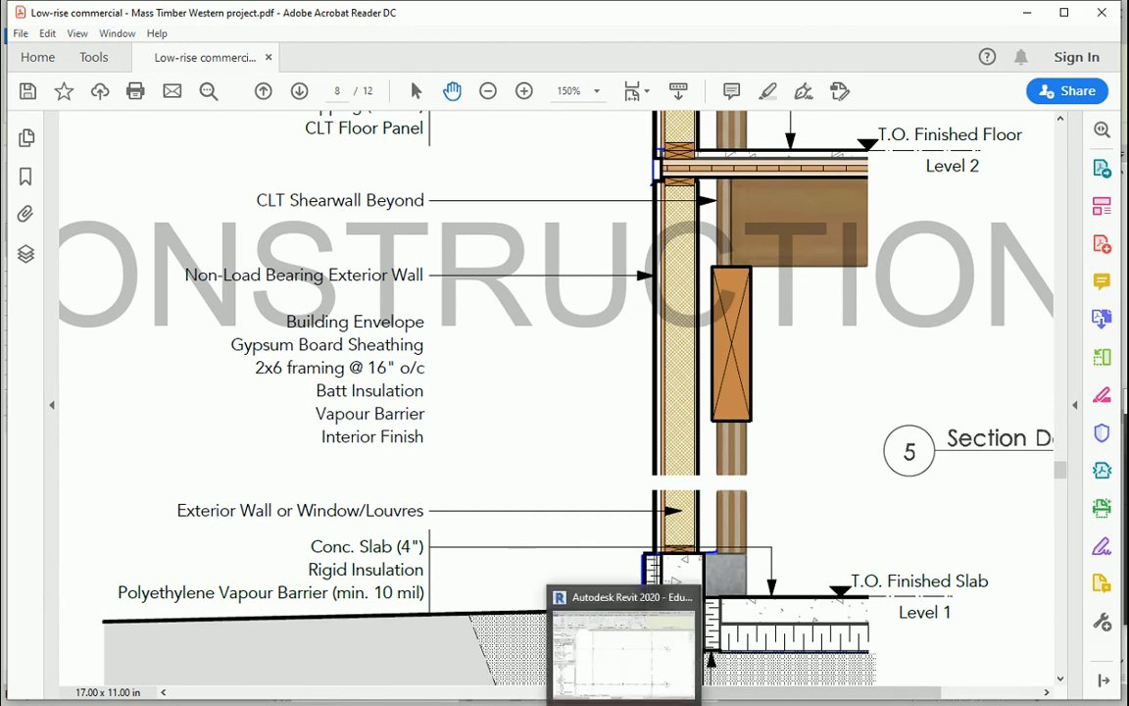
left_click(624, 686)
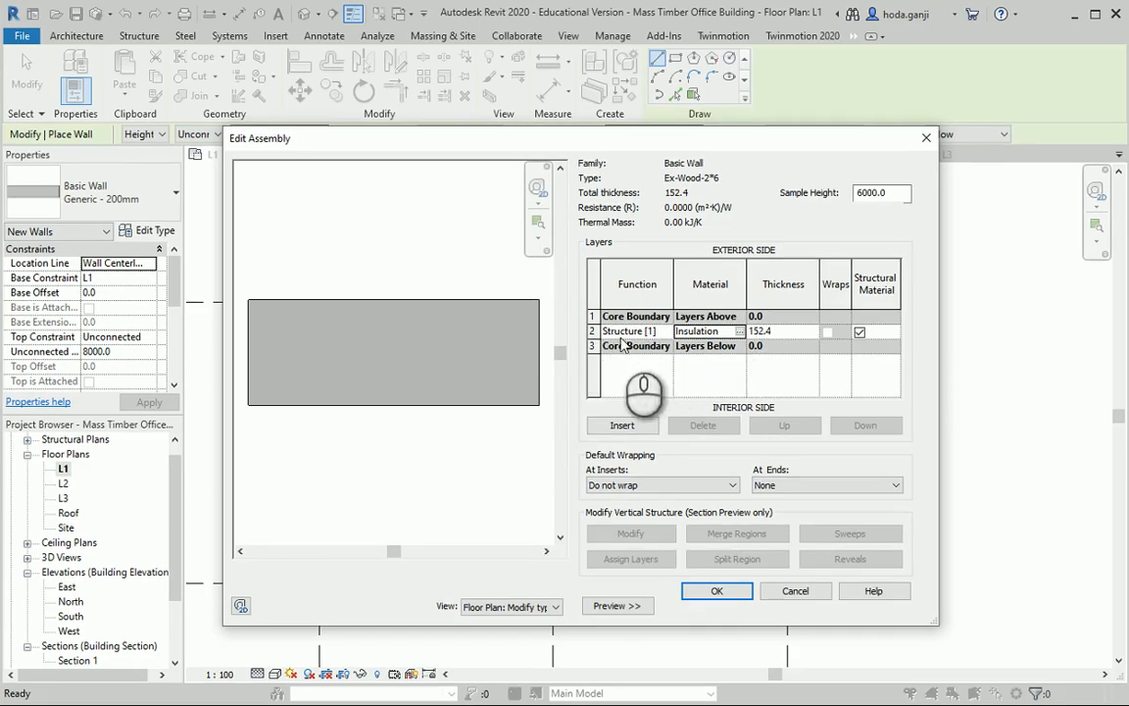
left_click(624, 426)
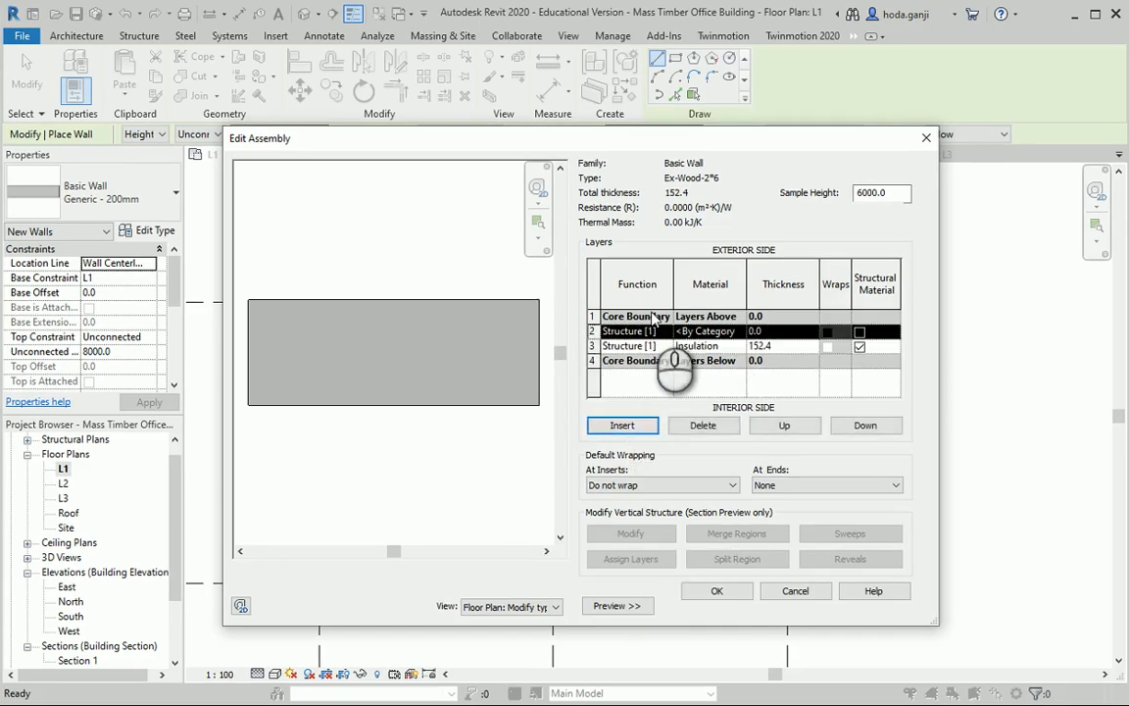
left_click(784, 426)
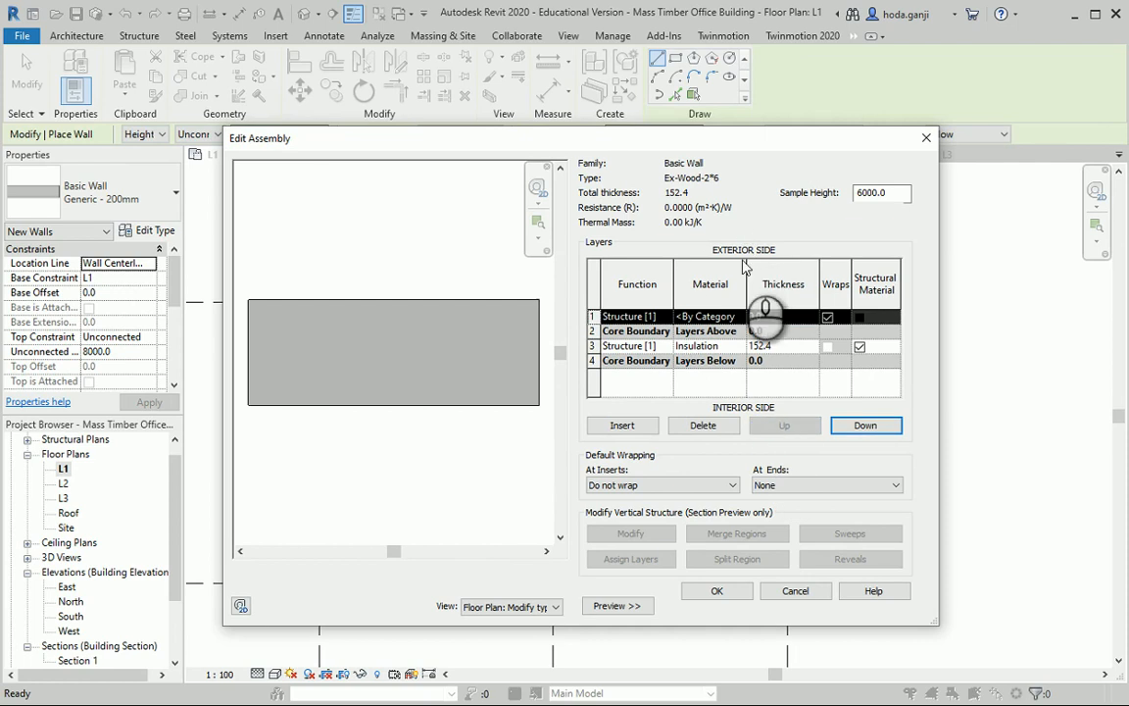
left_click(667, 318)
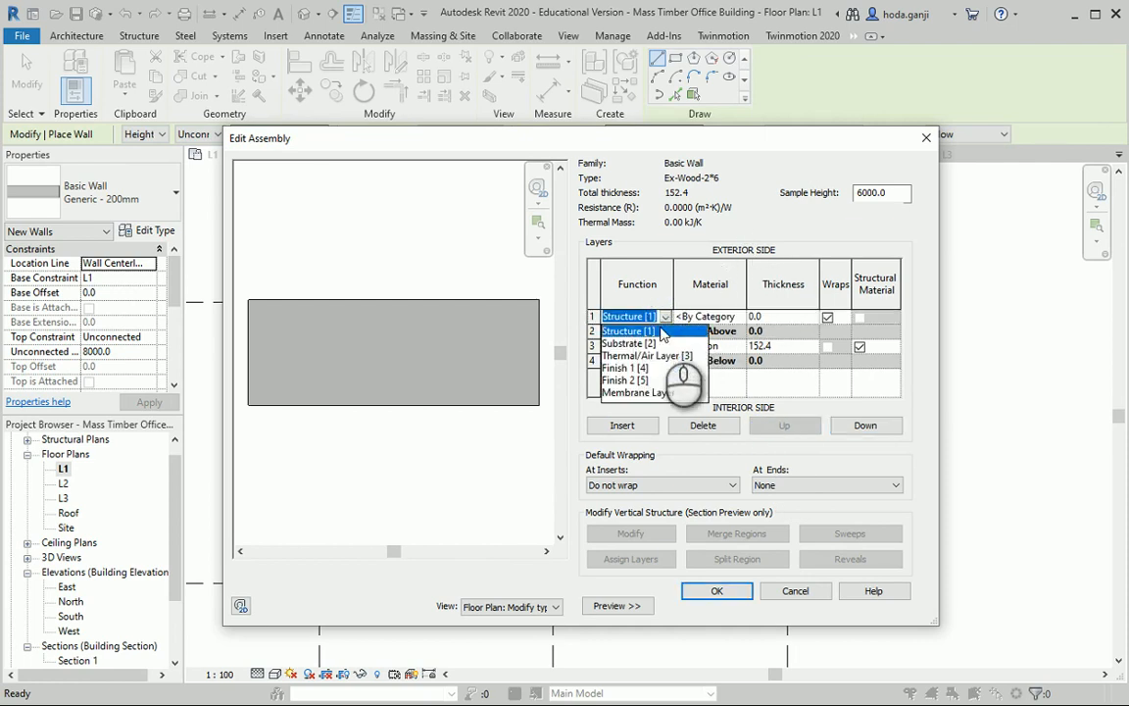
left_click(638, 379)
Assign Gypsum Wall Board to the exterior Finish 2 [5] layer and set its thickness to 0.5".
left_click(737, 318)
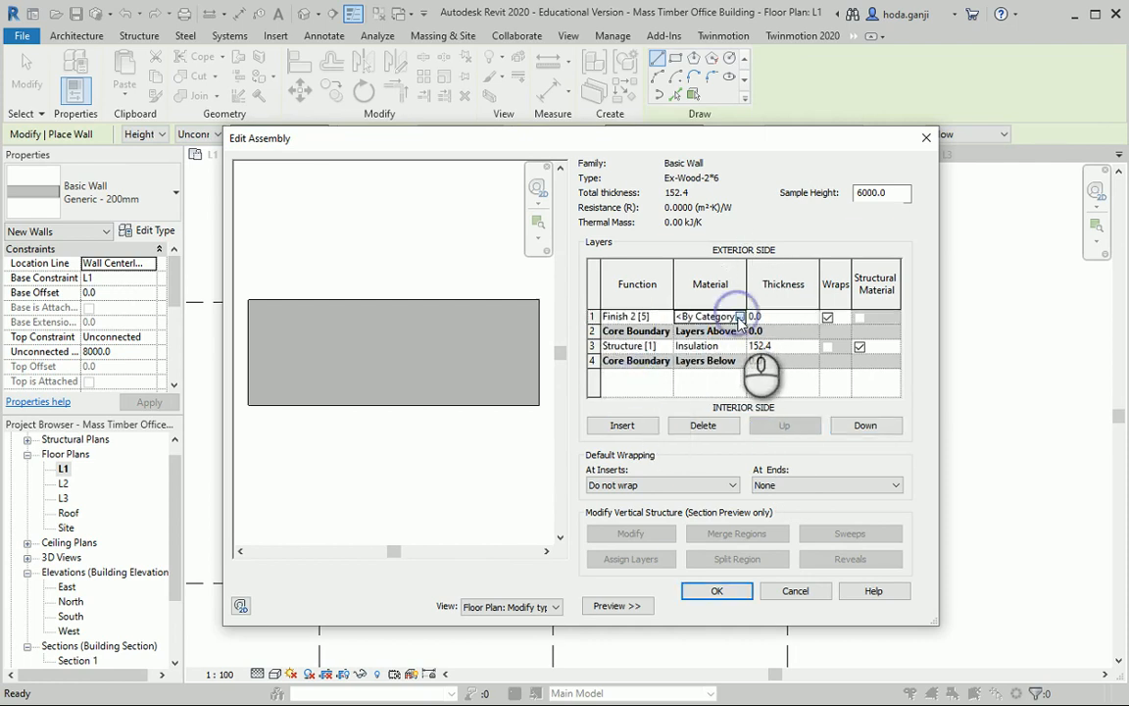
left_click(738, 317)
left_click(446, 161)
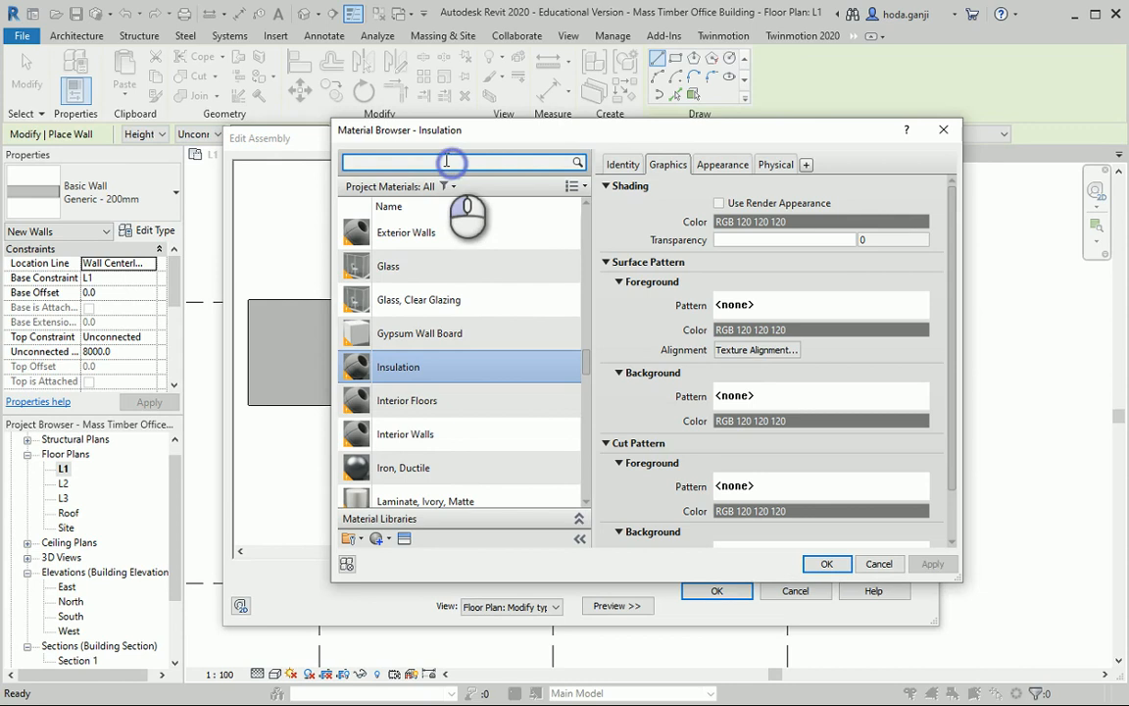
type("gyp")
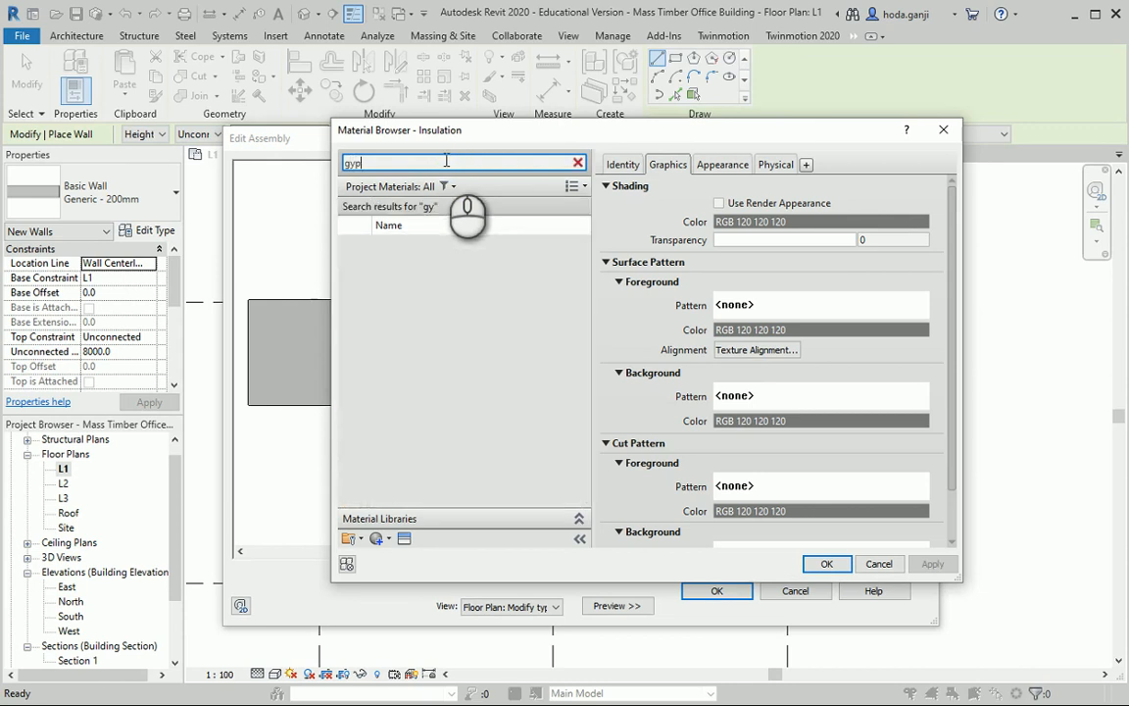
left_click(451, 252)
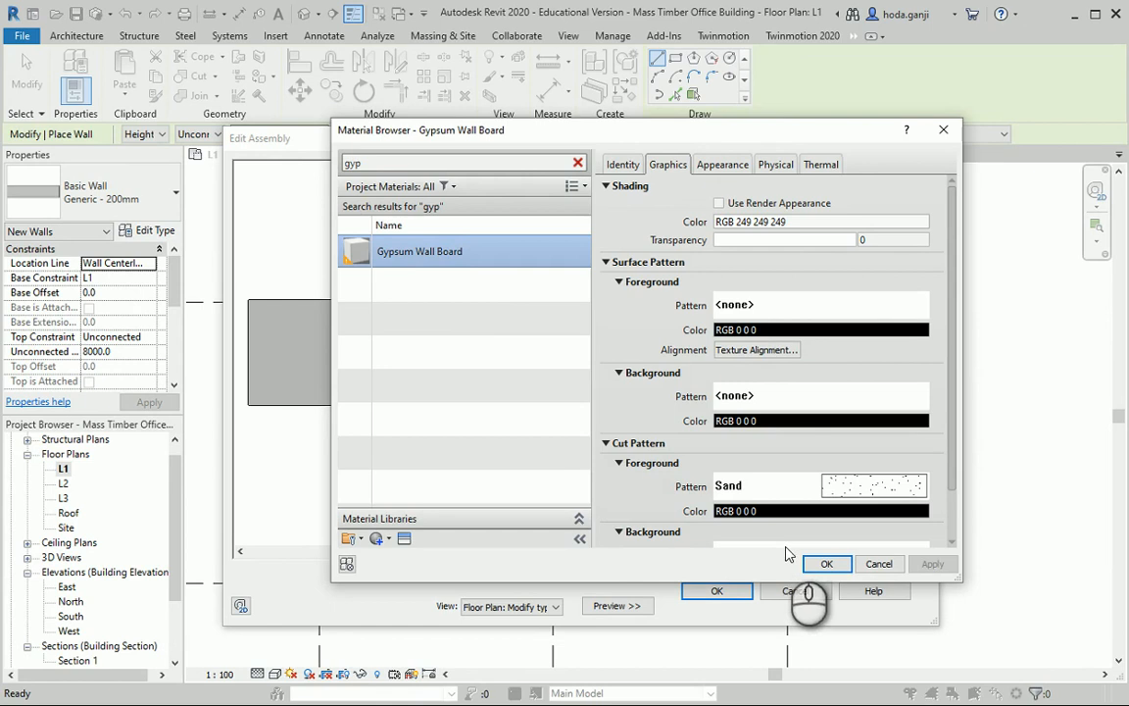
left_click(826, 564)
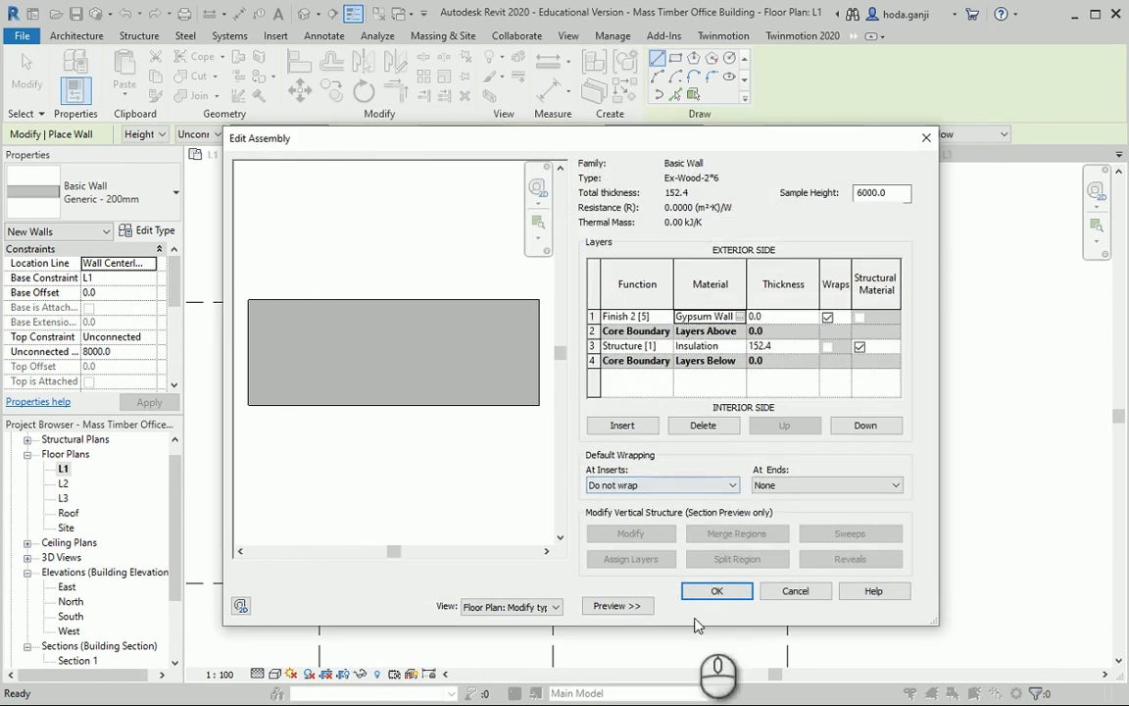
left_click(787, 315)
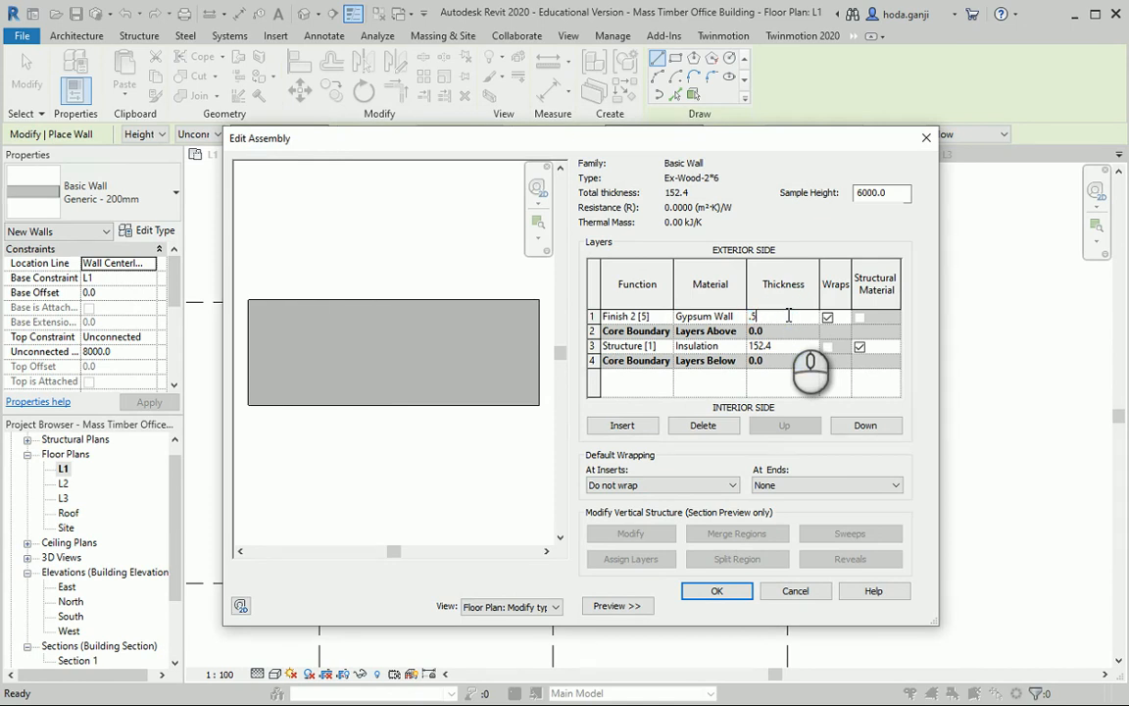
key("Return")
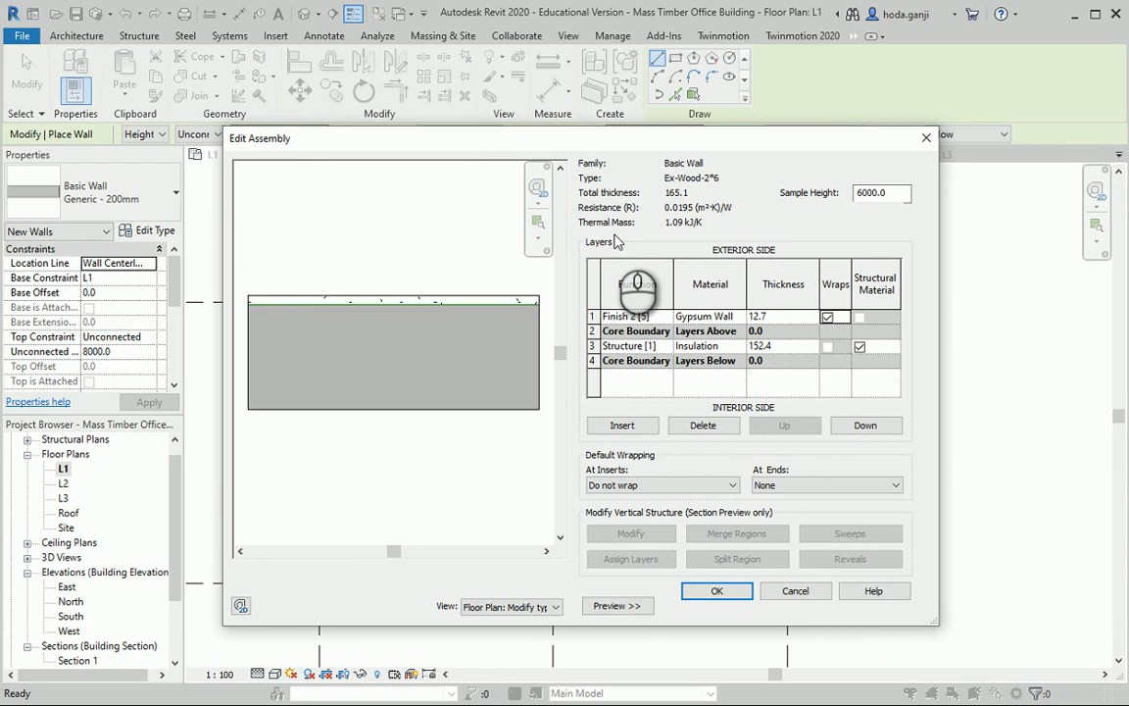
Insert a Finish 1 [4] layer in the wall assembly outside the core boundary on the interior side.
left_click(731, 704)
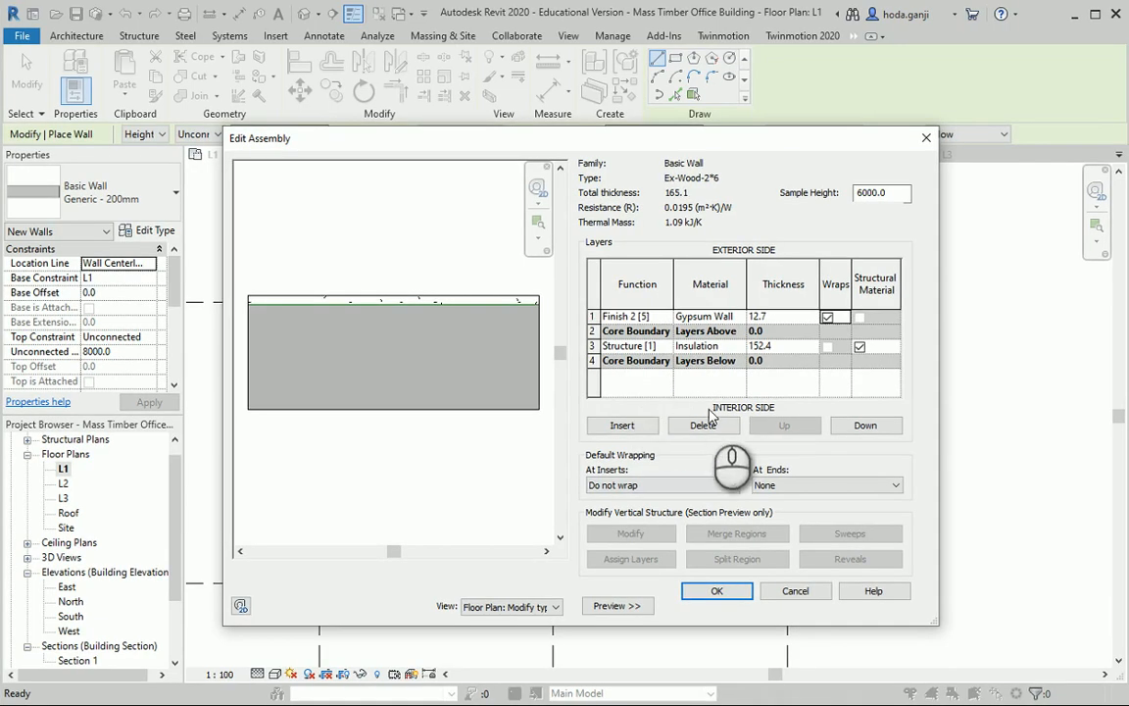
left_click(622, 425)
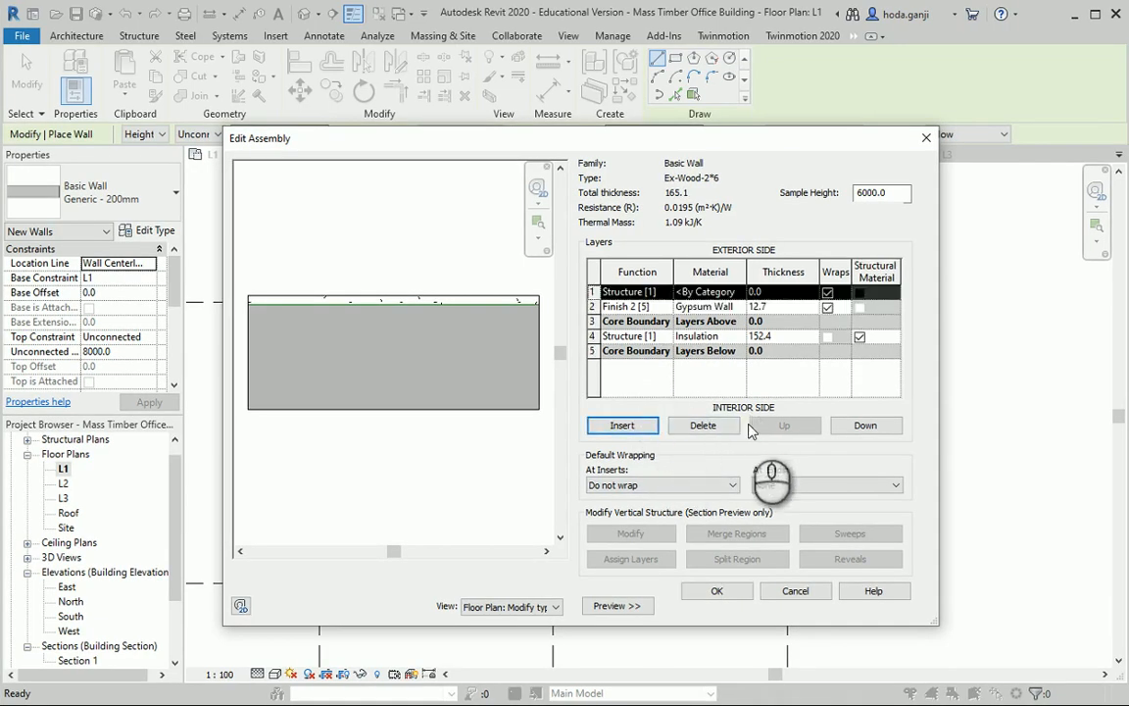
left_click(858, 426)
left_click(857, 427)
left_click(858, 426)
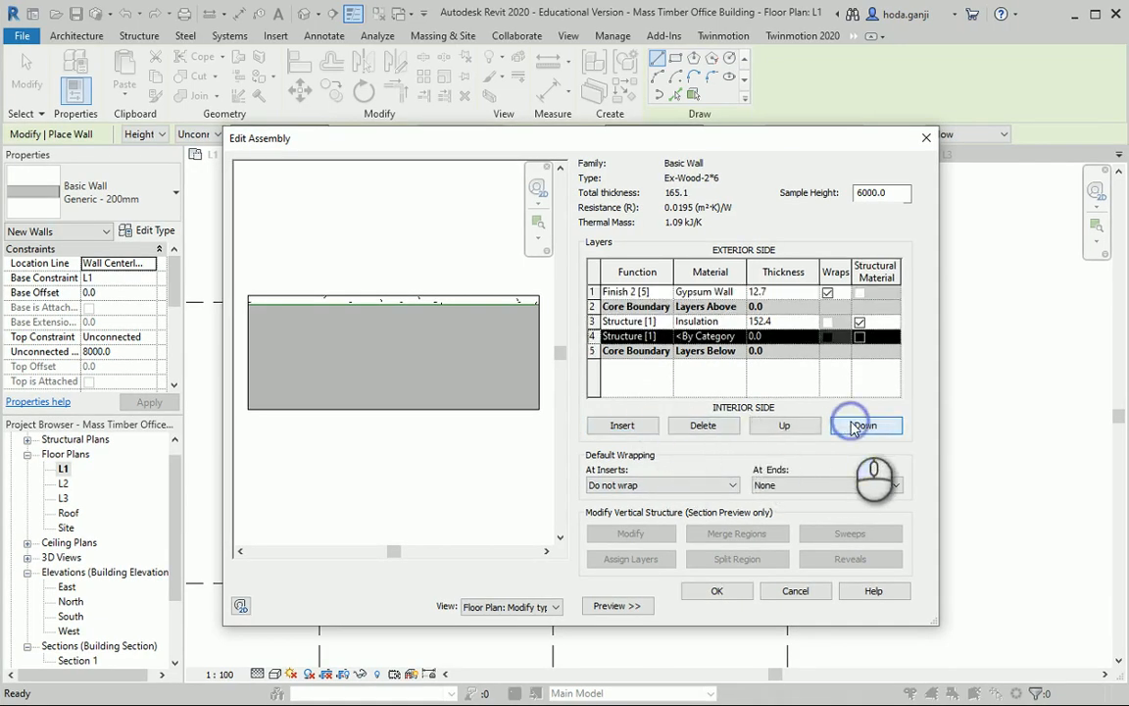
left_click(858, 426)
left_click(663, 353)
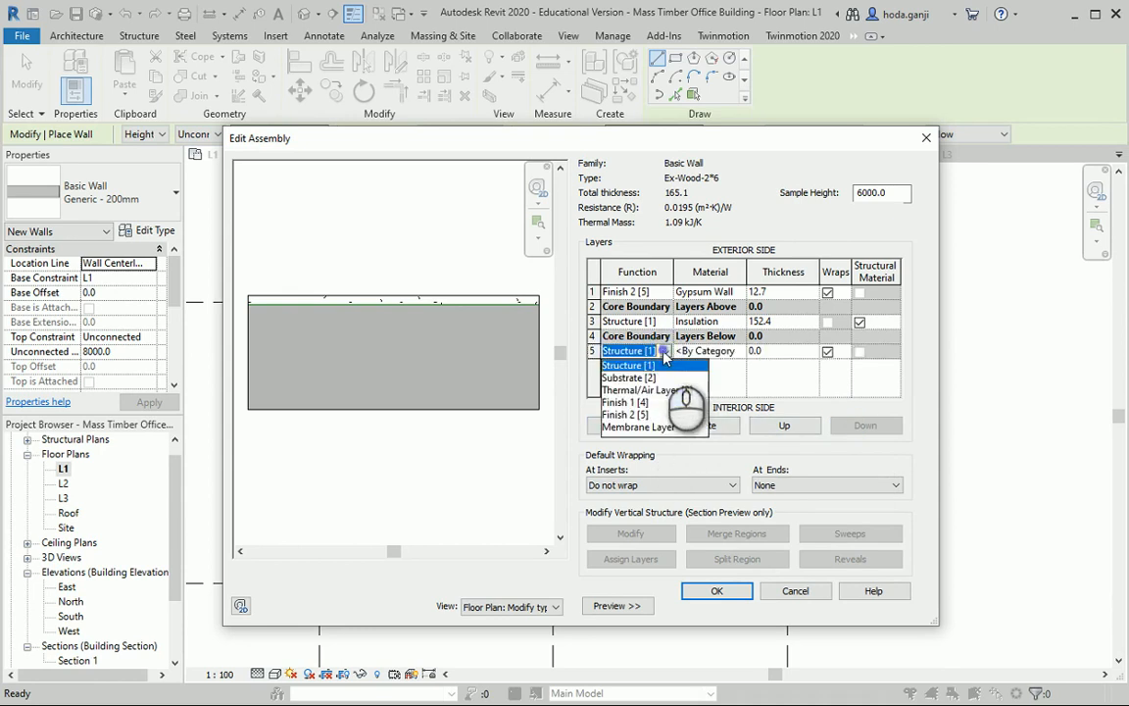
left_click(641, 403)
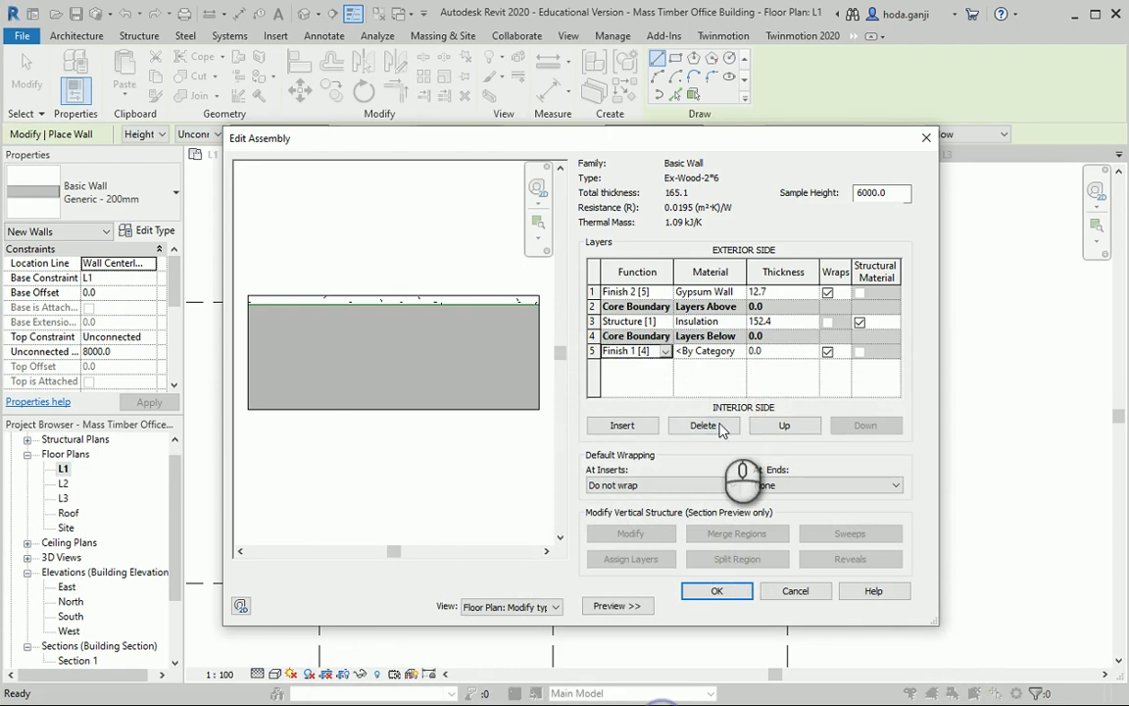
Find Gypsum Wall Board by searching plaster, assign it to the interior Finish 1 [4] layer at 12.7 mm thickness, and accept the wall type.
left_click(740, 353)
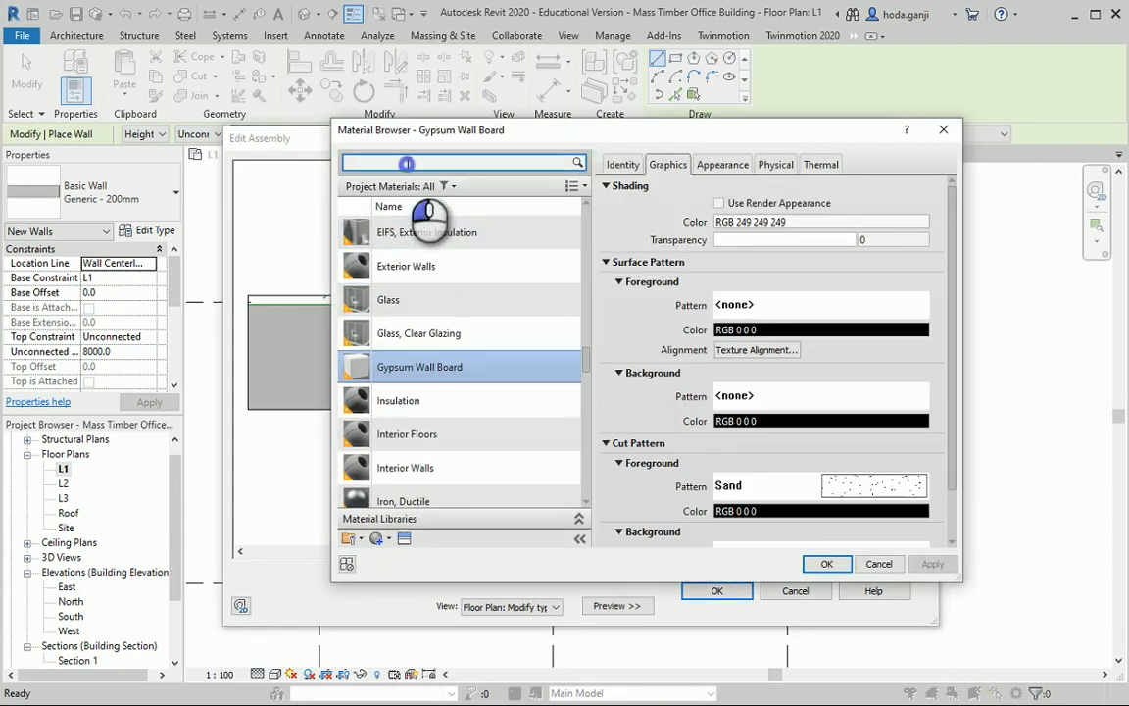
left_click(404, 163)
type("plas")
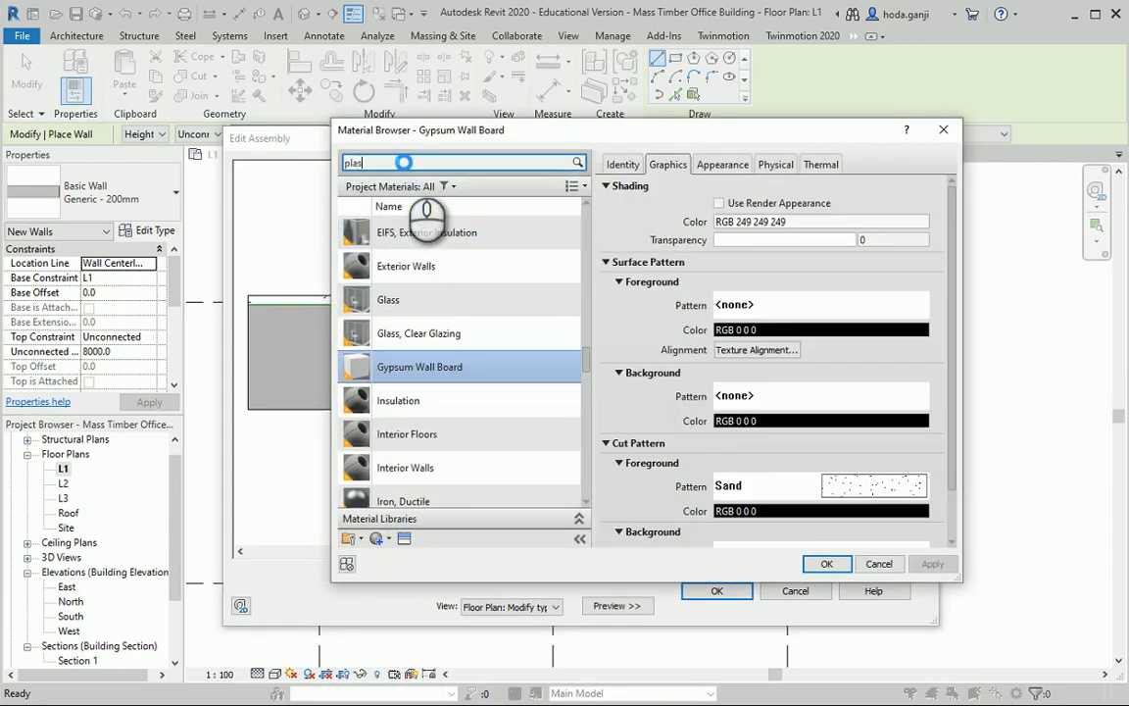
type("ter")
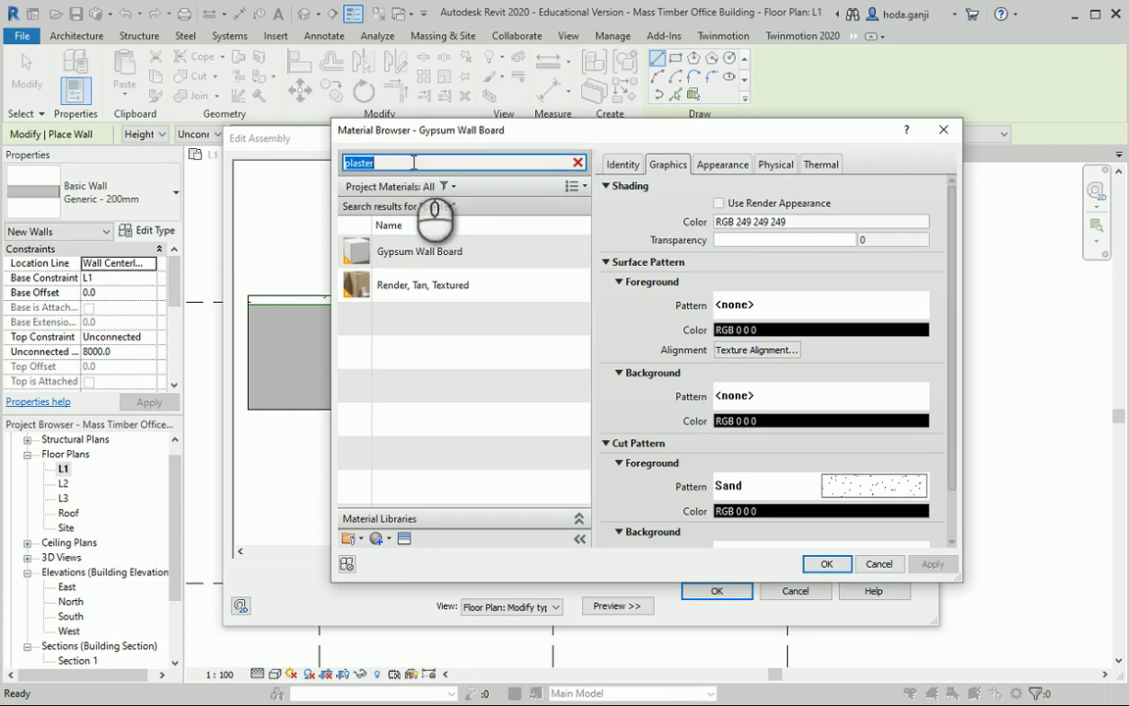
left_click(438, 253)
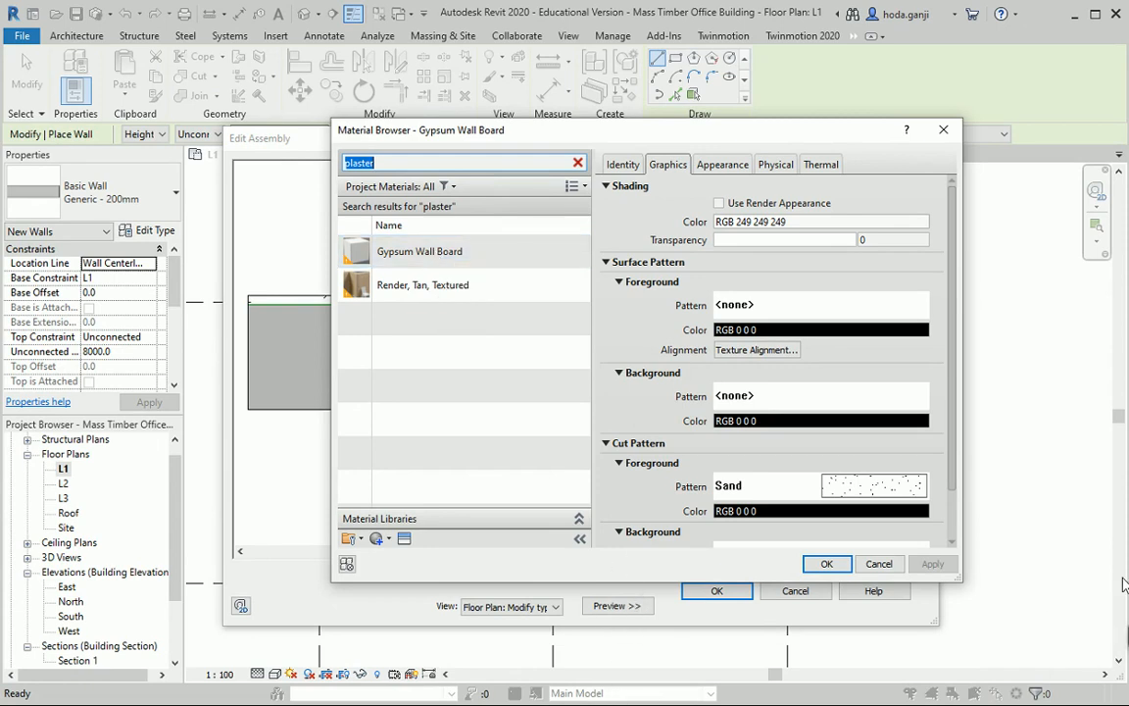
double_click(466, 247)
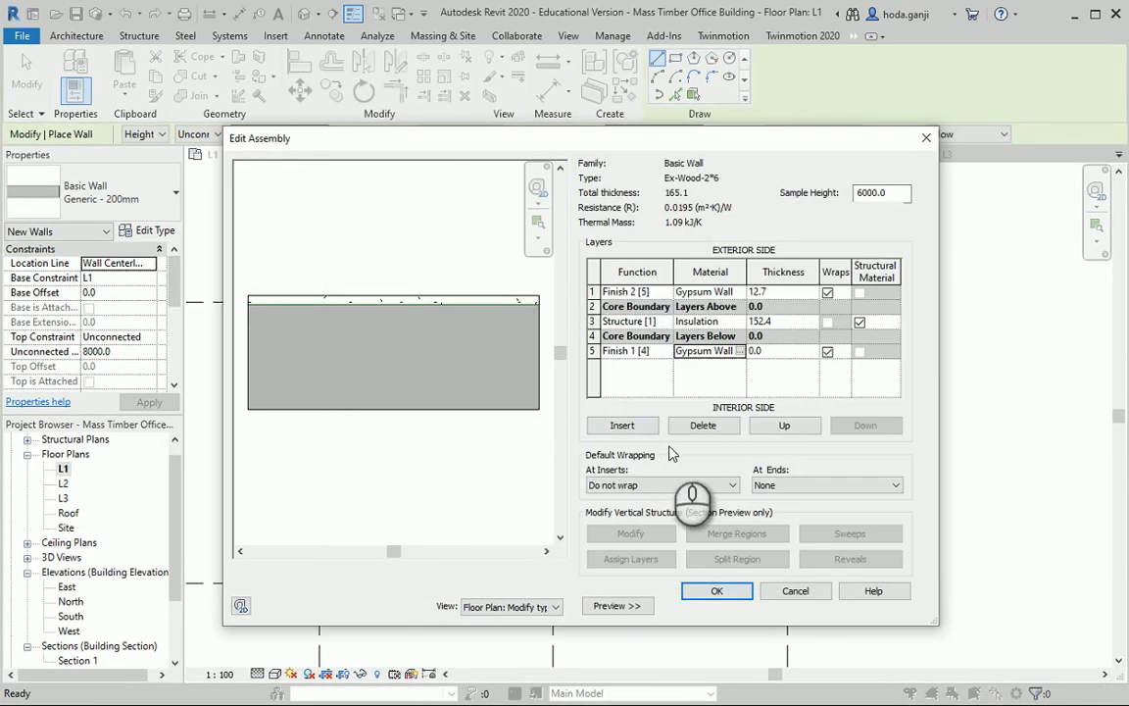
left_click(788, 349)
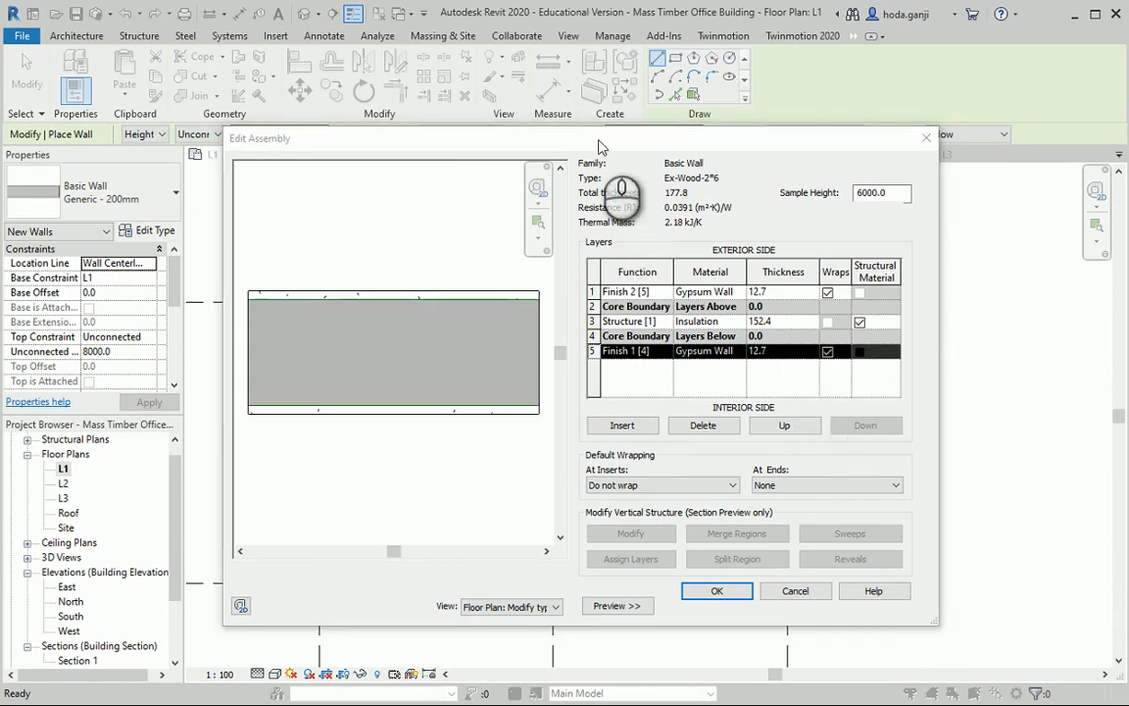
left_click(716, 590)
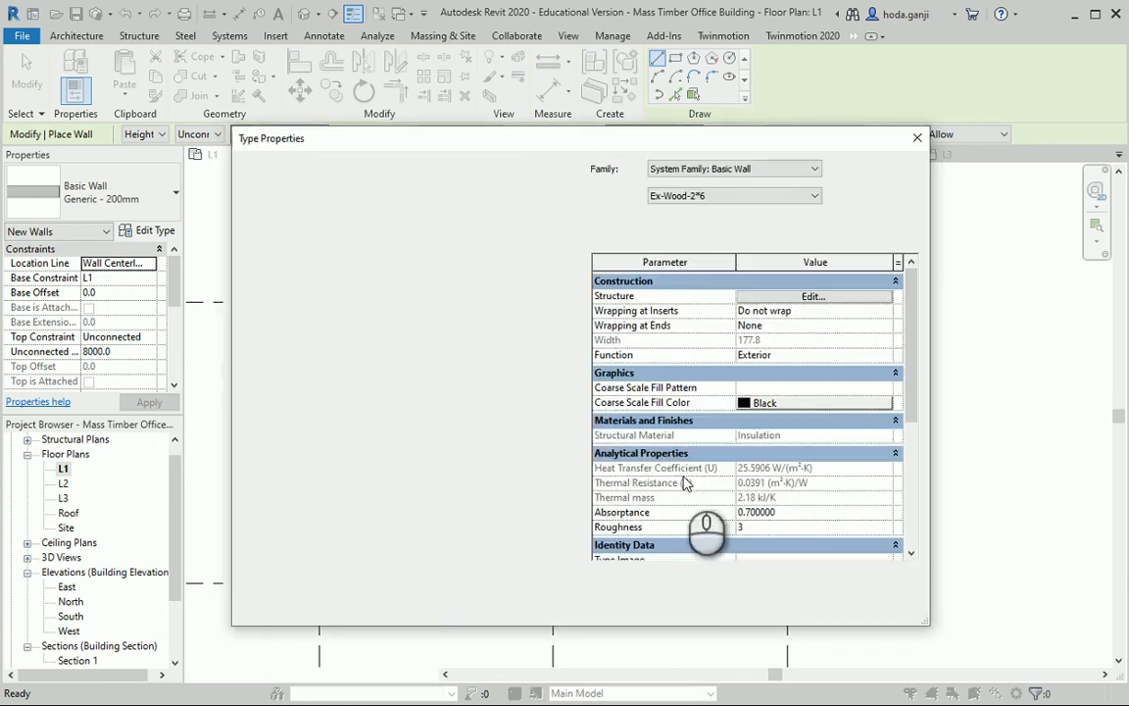
left_click(725, 605)
Set the new wall's location line to Finish Face: Interior and its top constraint to Up to level: L2.
scroll(693, 506, "down", 3)
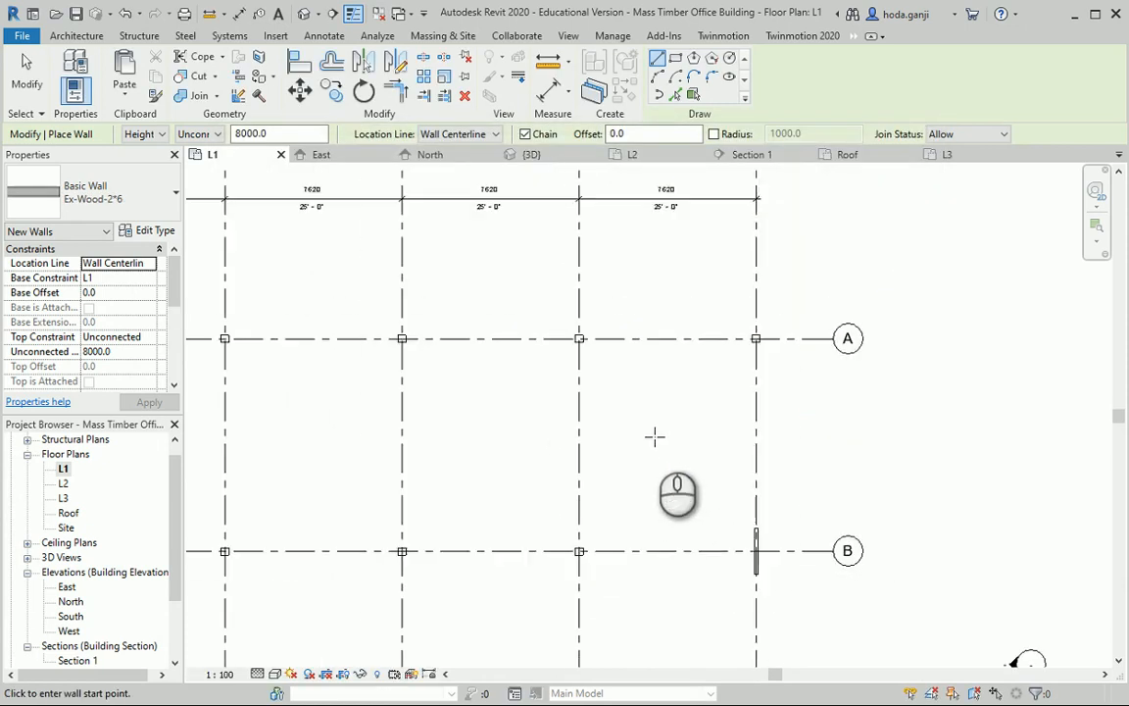
left_click(496, 134)
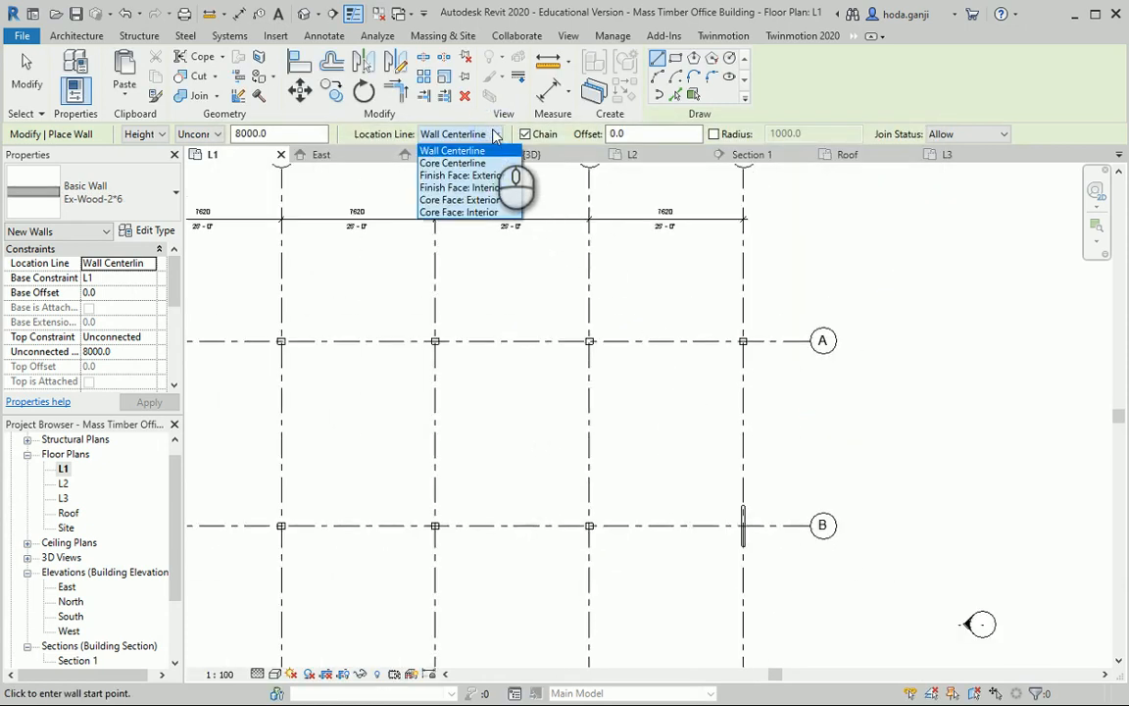
left_click(485, 188)
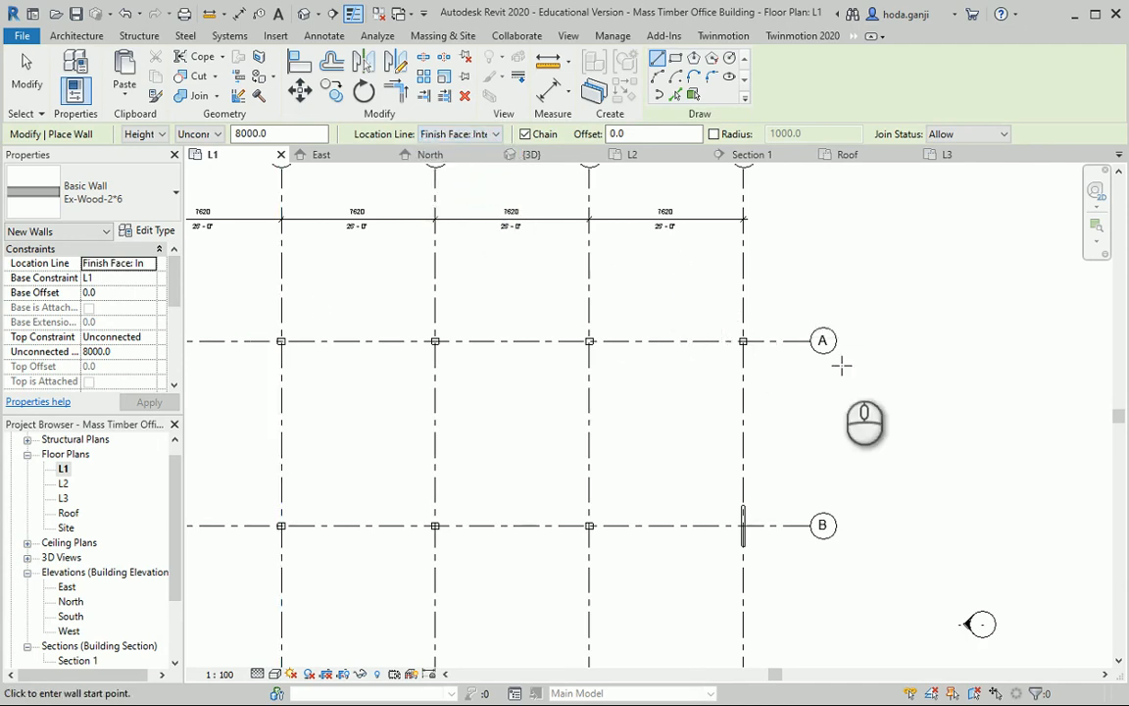
left_click(150, 338)
left_click(137, 377)
left_click(149, 402)
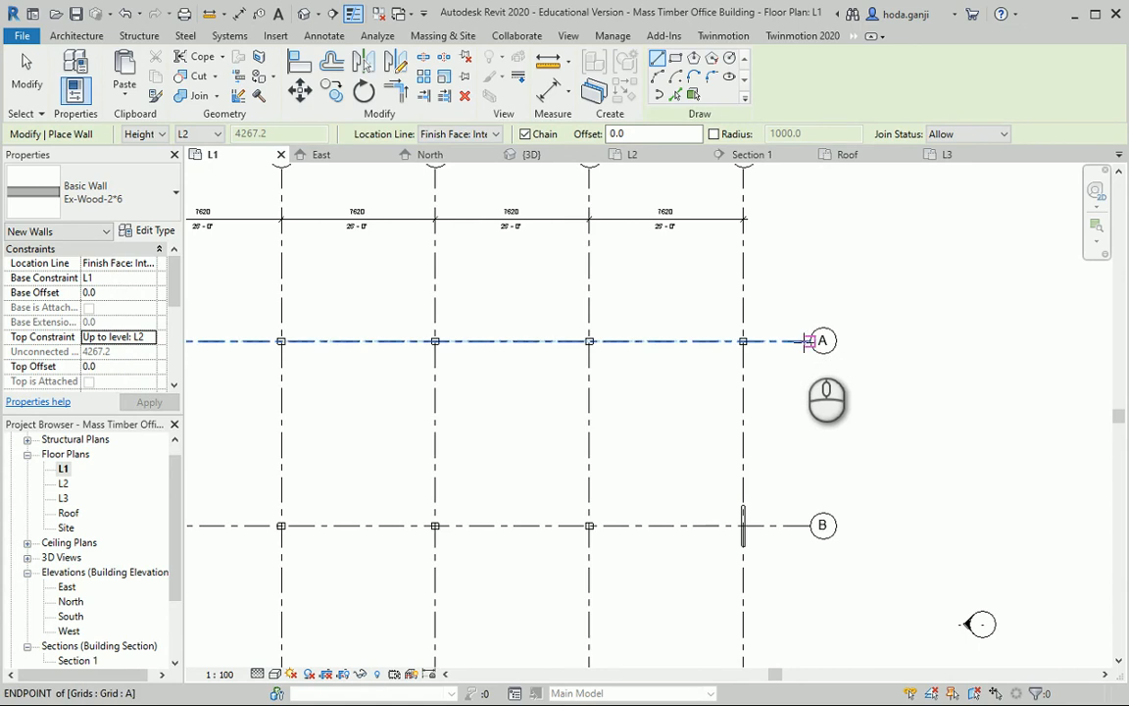
scroll(735, 274, "down", 3)
scroll(745, 284, "up", 5)
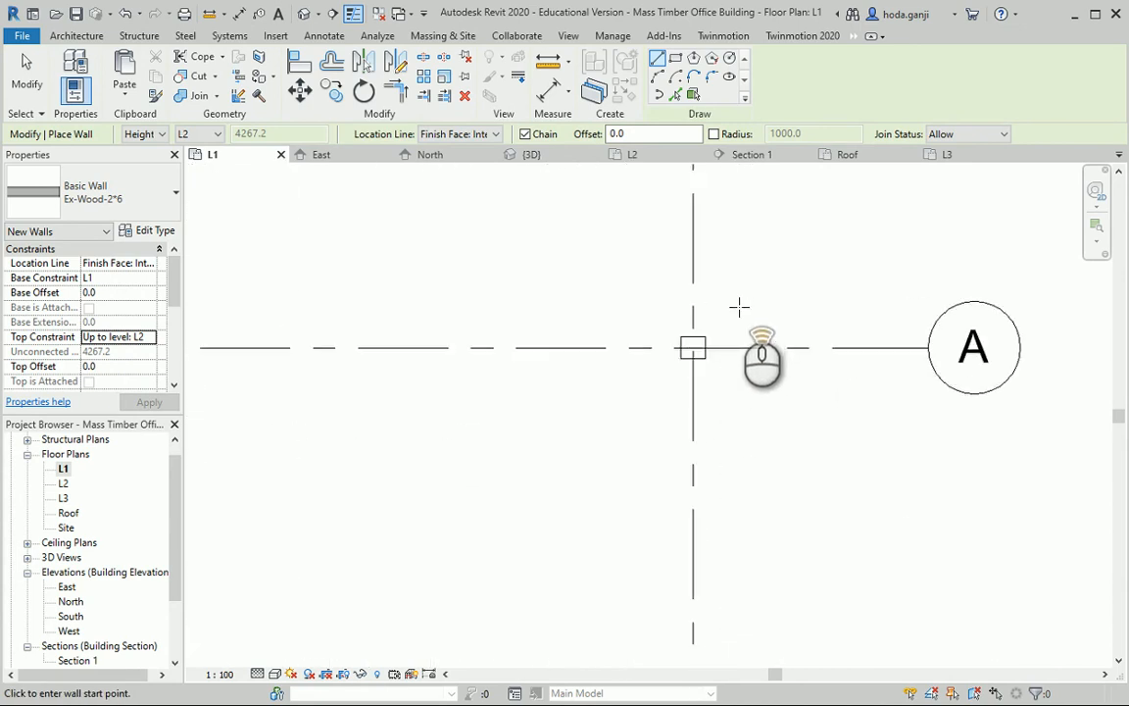
left_click(672, 367)
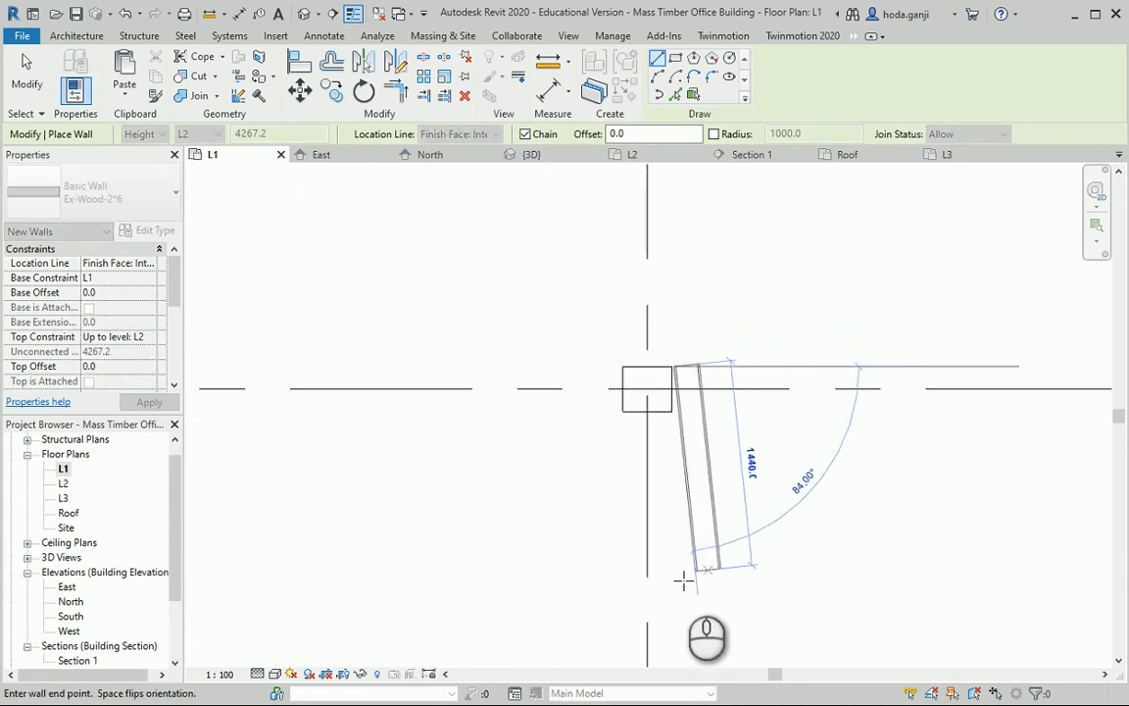
scroll(683, 569, "up", 3)
scroll(684, 566, "down", 2)
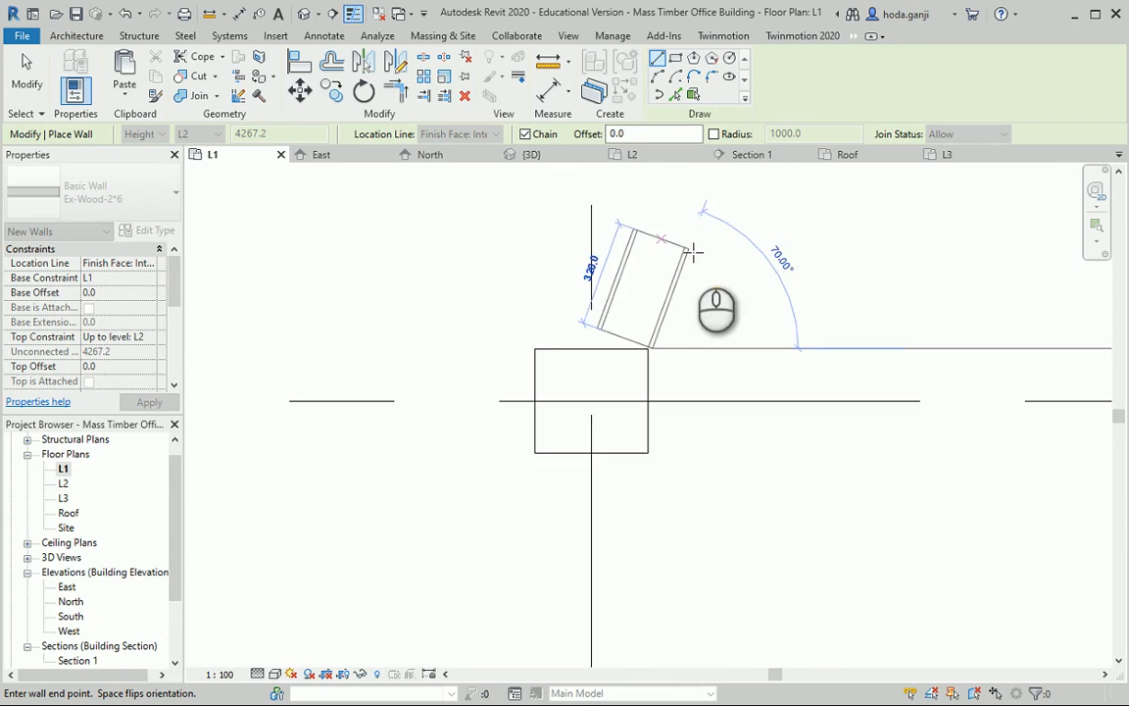
scroll(686, 294, "up", 3)
key("Escape")
Draw the exterior wall on L1 along the outer faces of the grid 08 columns, from the column at grid A to grid D.
left_click(599, 415)
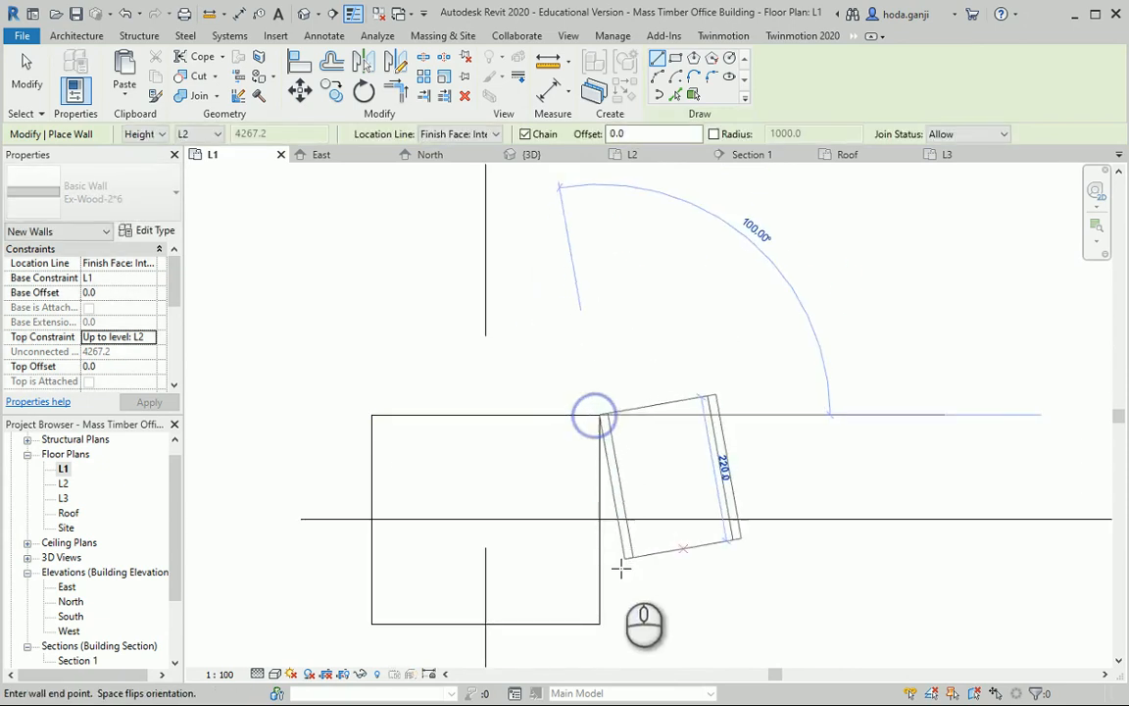
scroll(683, 488, "down", 6)
scroll(683, 489, "up", 6)
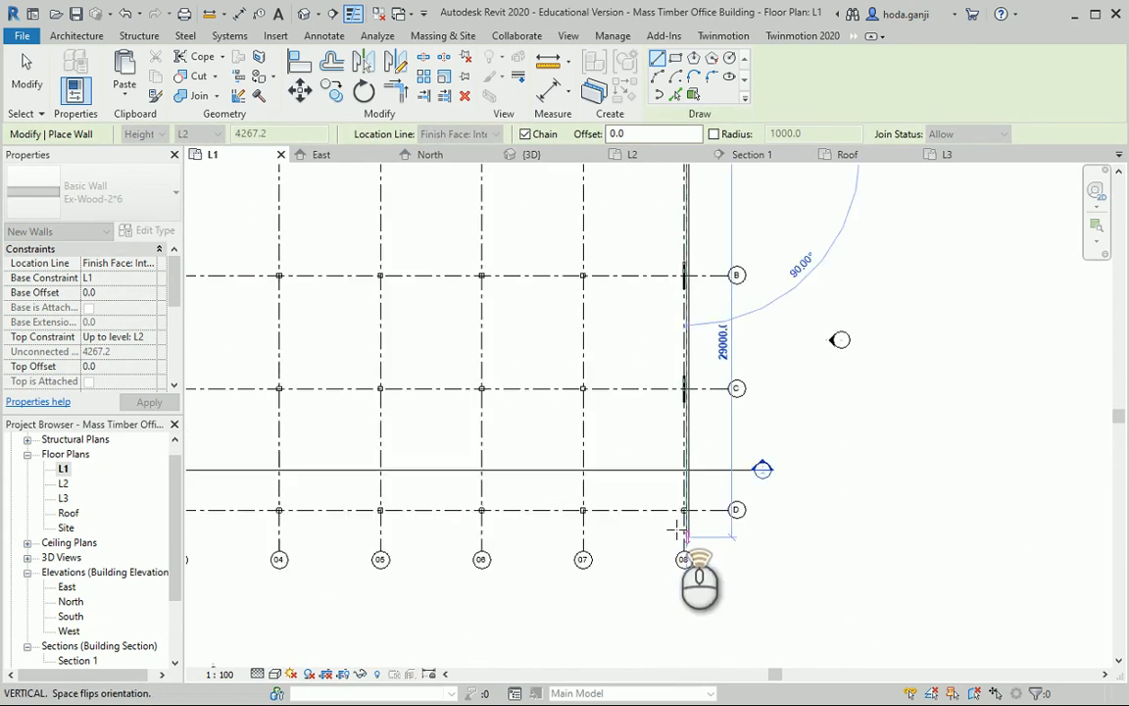
left_click(631, 458)
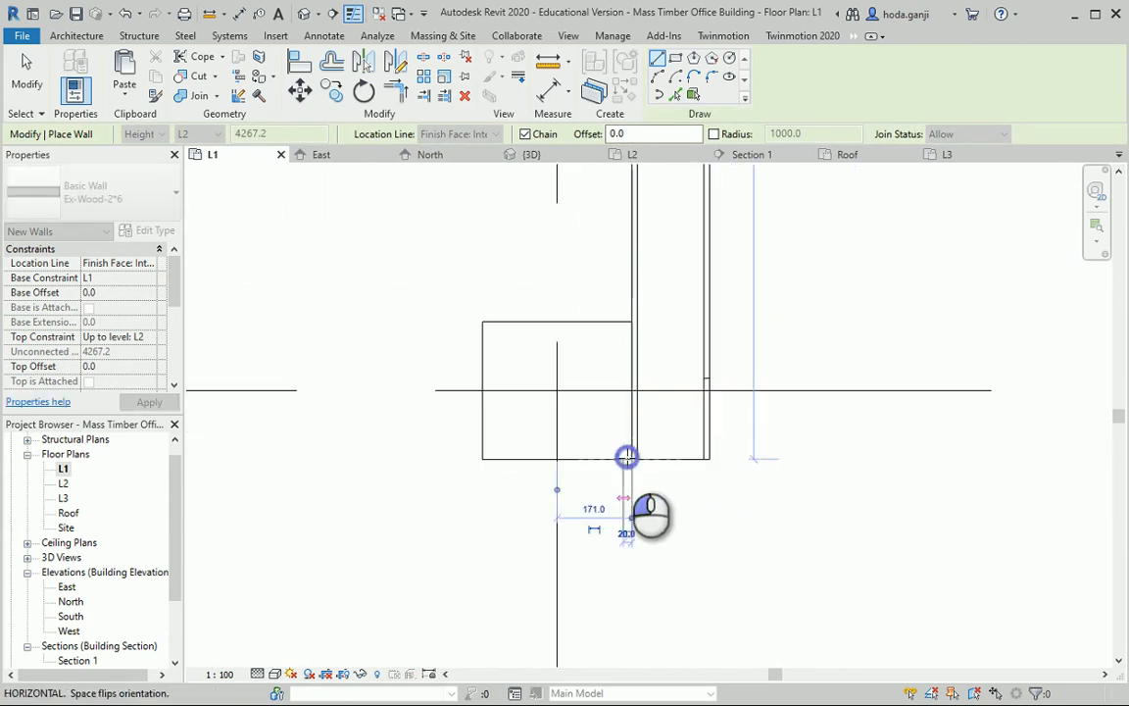
key("Escape")
key("Escape")
Open the default 3D view and inspect the exterior wall along grid 08.
left_click(303, 13)
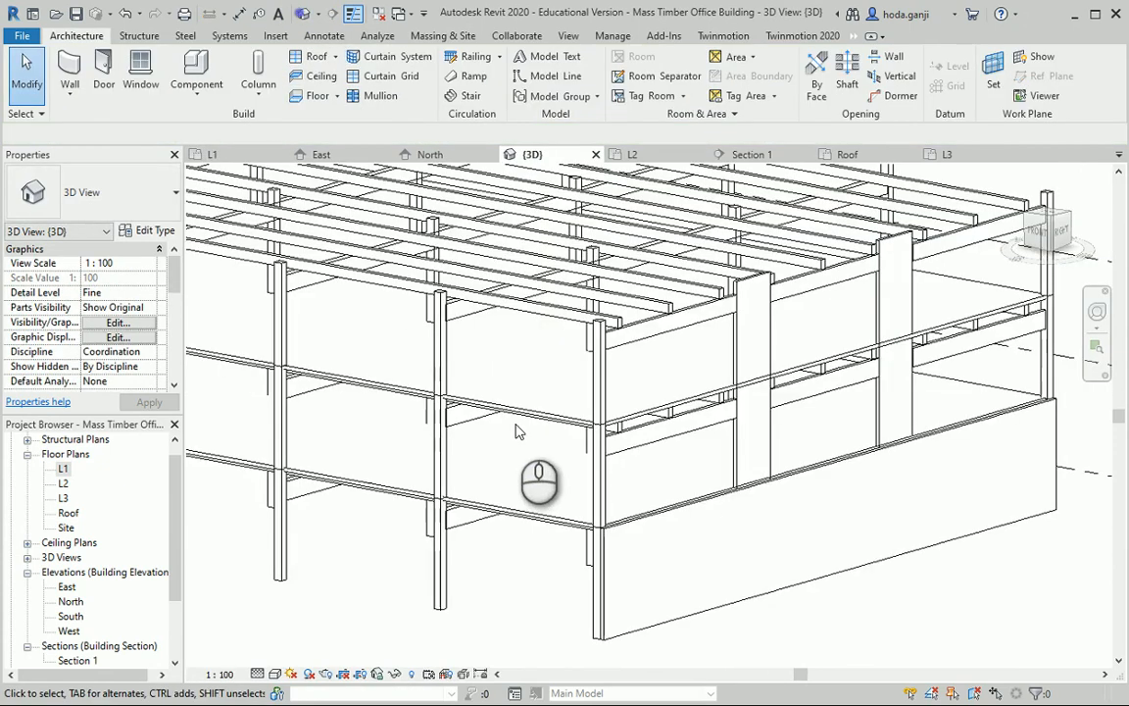
scroll(529, 470, "down", 3)
left_click(765, 535)
scroll(765, 535, "up", 5)
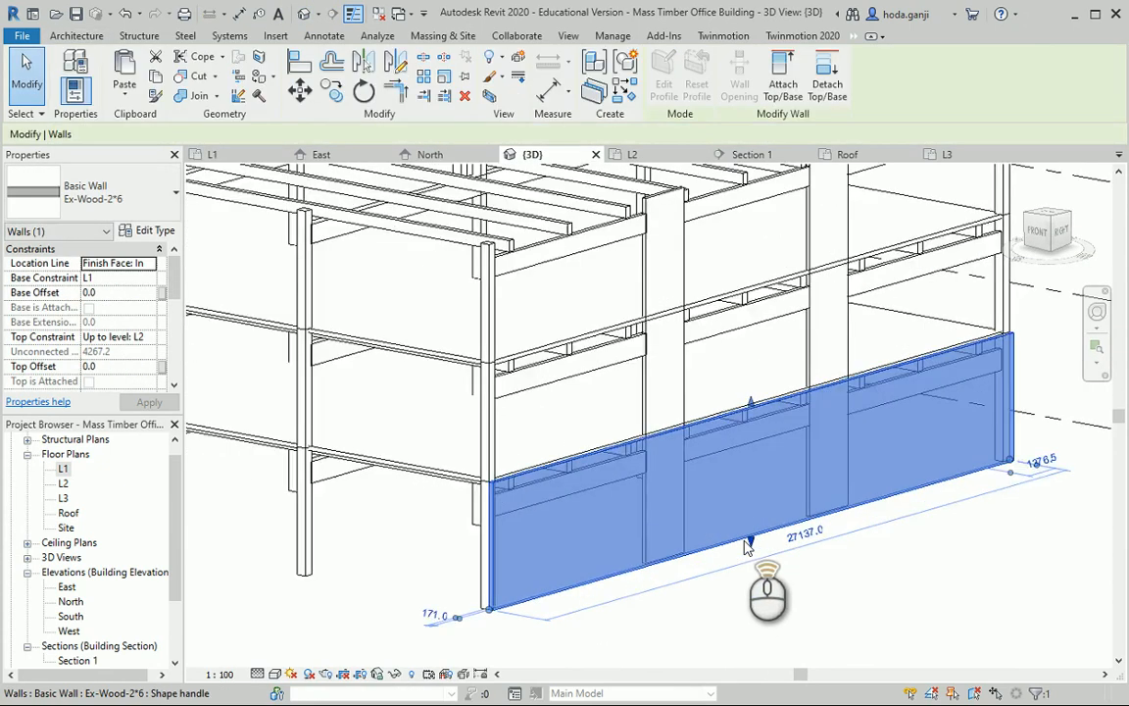
key("Escape")
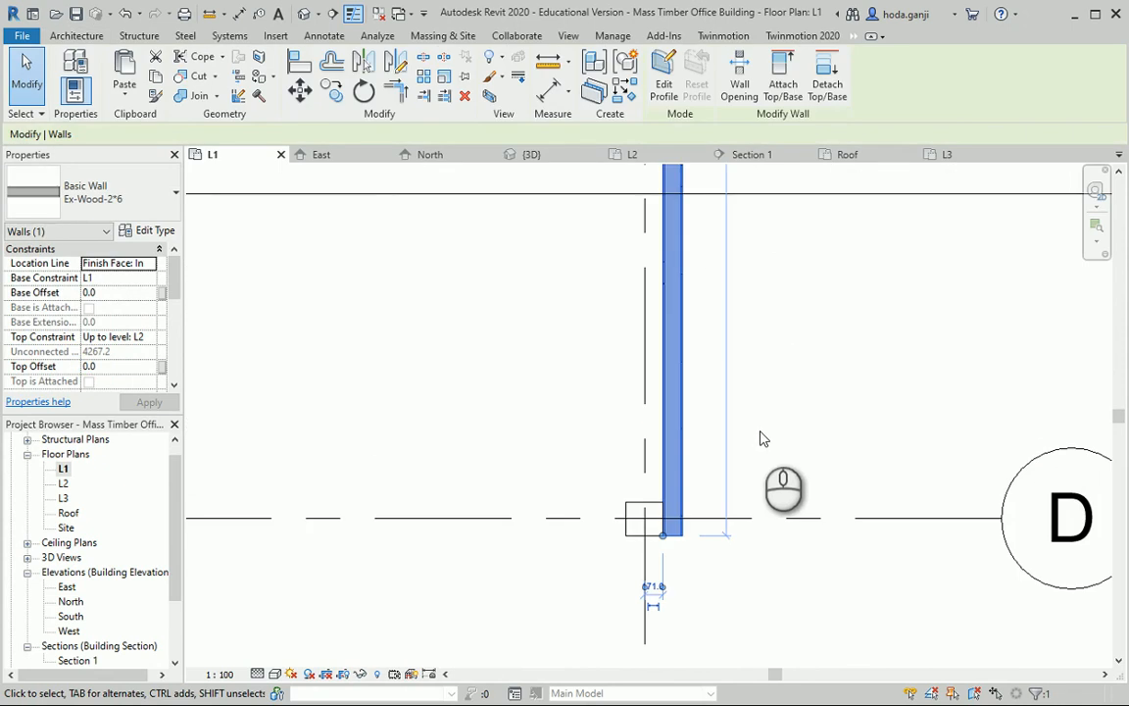
In the L1 floor plan, start another Ex-Wood-2*6 wall with the location line at Finish Face: Interior.
scroll(815, 514, "down", 6)
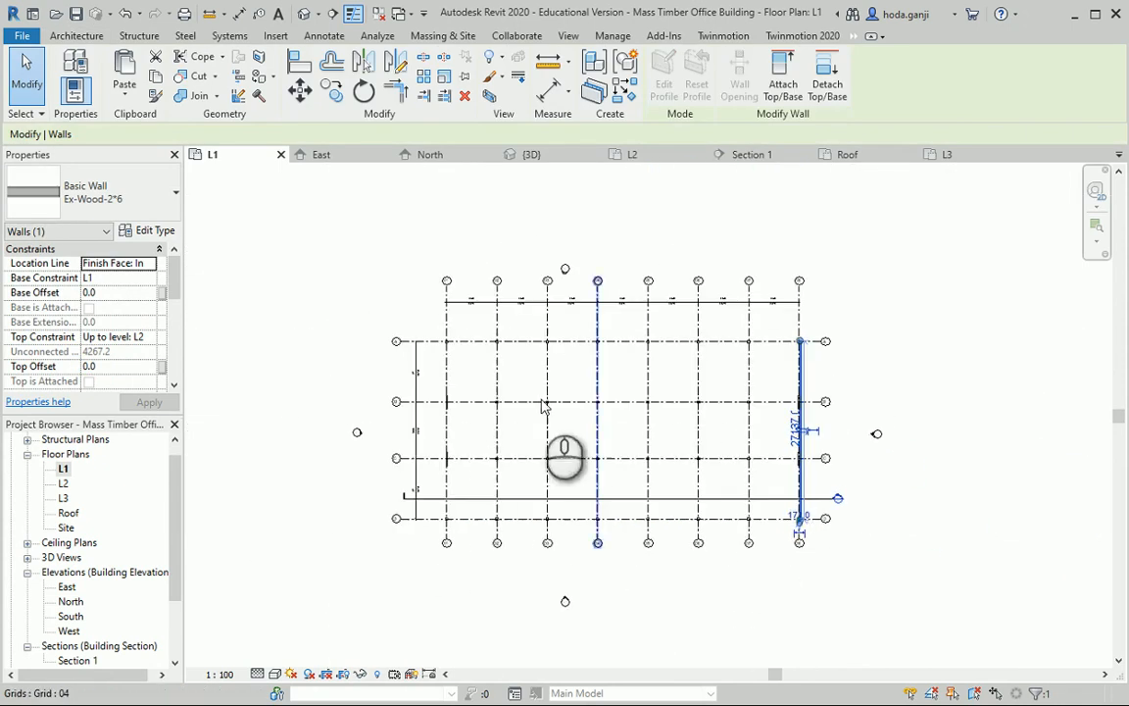
scroll(545, 407, "up", 3)
left_click(20, 88)
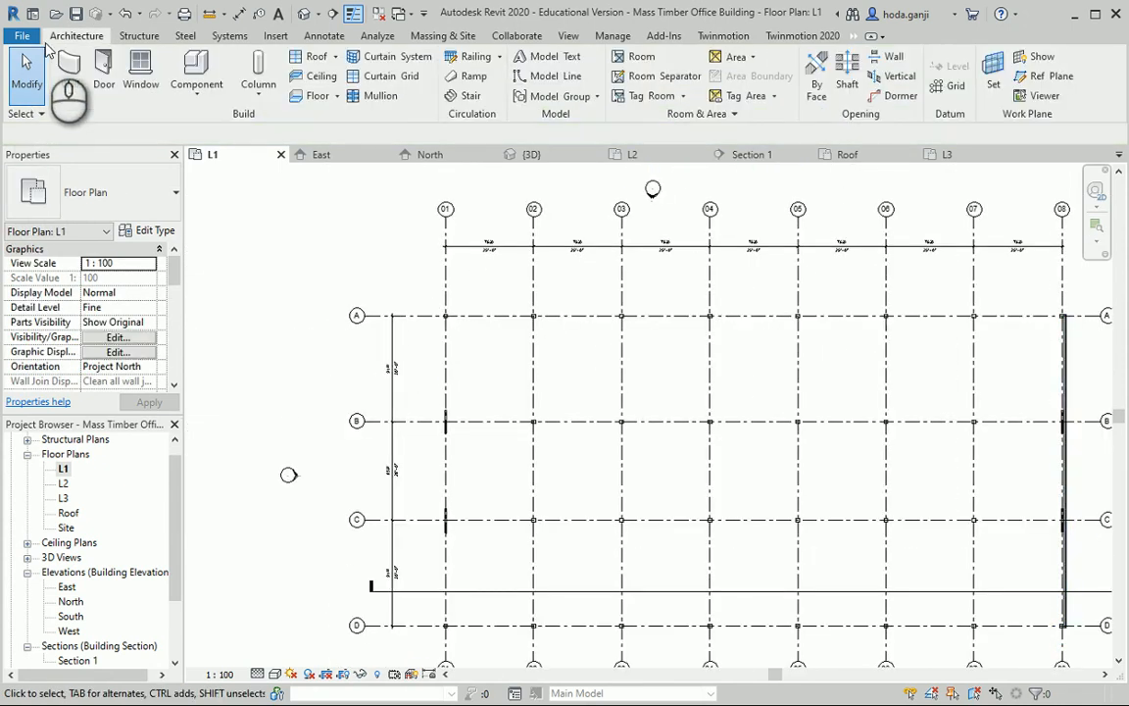
left_click(70, 90)
left_click(113, 119)
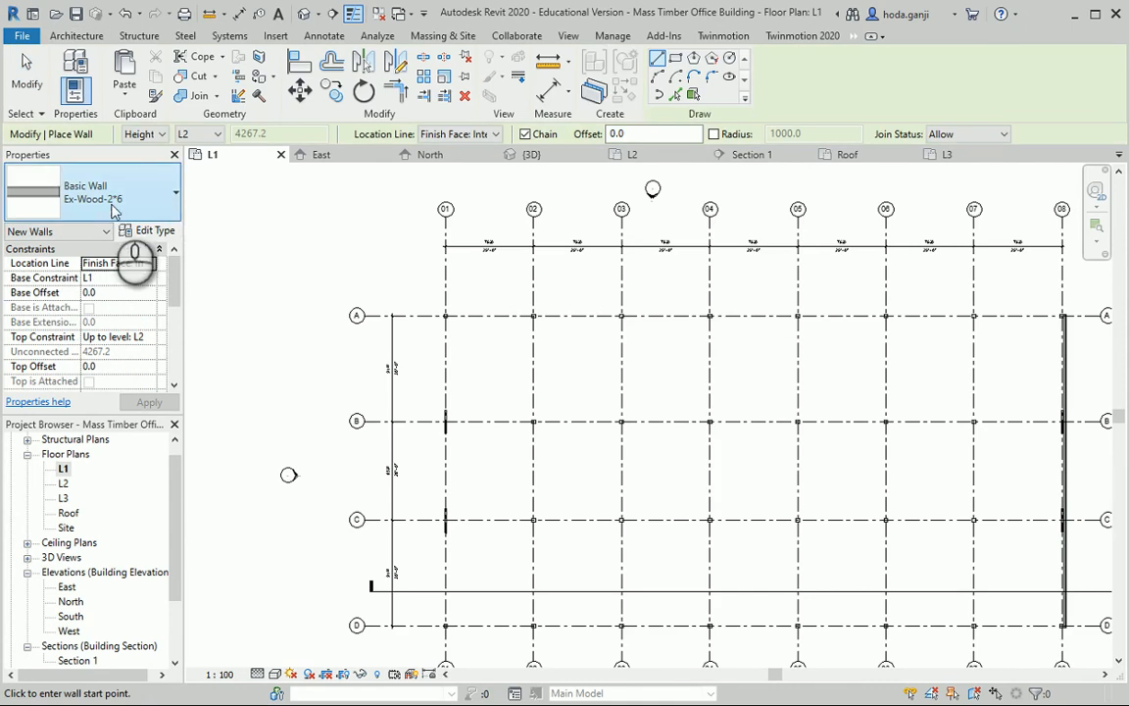
scroll(469, 138, "up", 3)
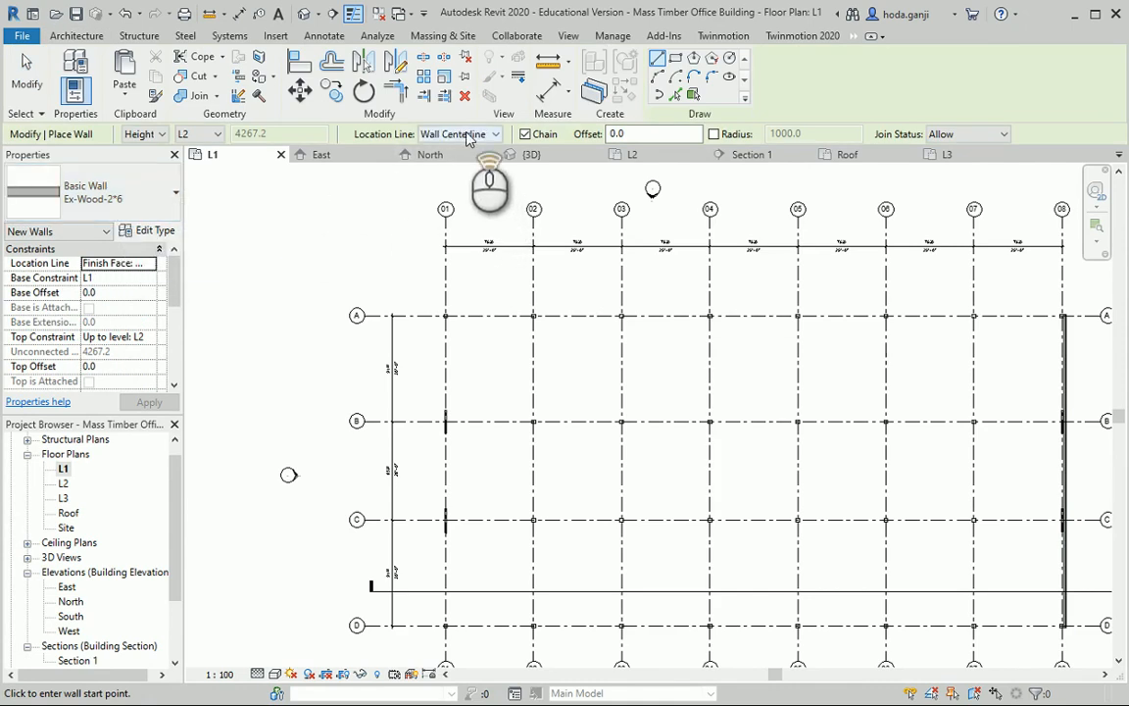
left_click(479, 136)
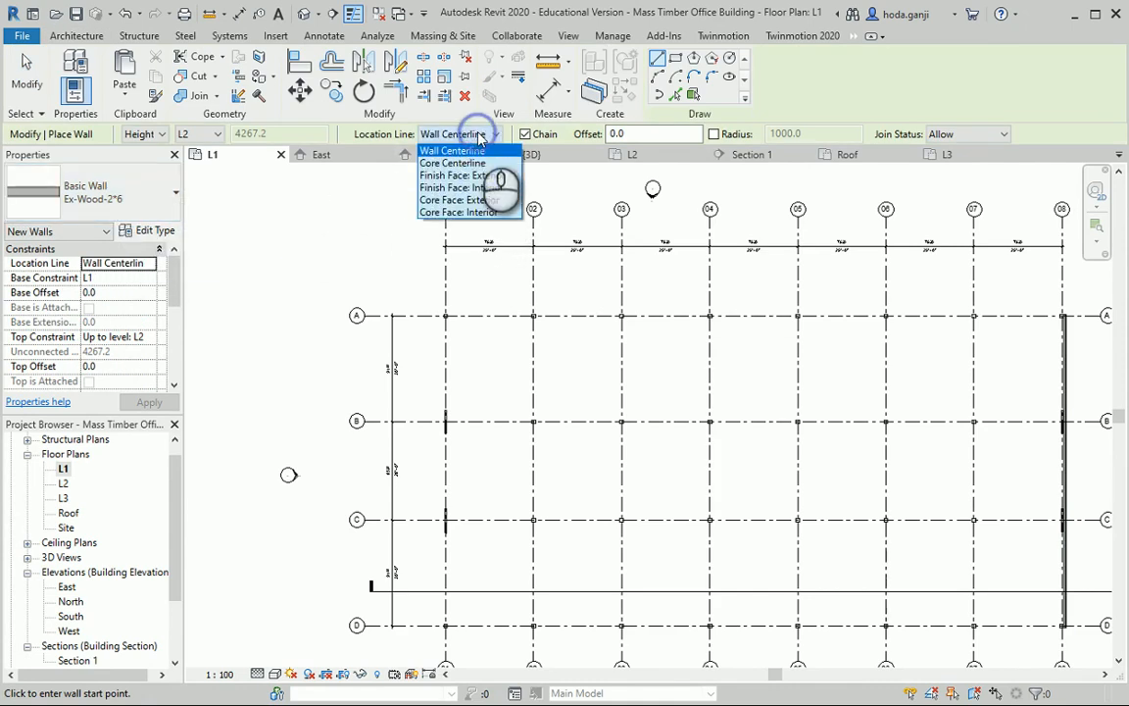
left_click(493, 188)
Draw the exterior wall along the outer faces of the grid 01 columns, from the column at grid D to grid A.
scroll(411, 314, "up", 3)
scroll(694, 395, "down", 4)
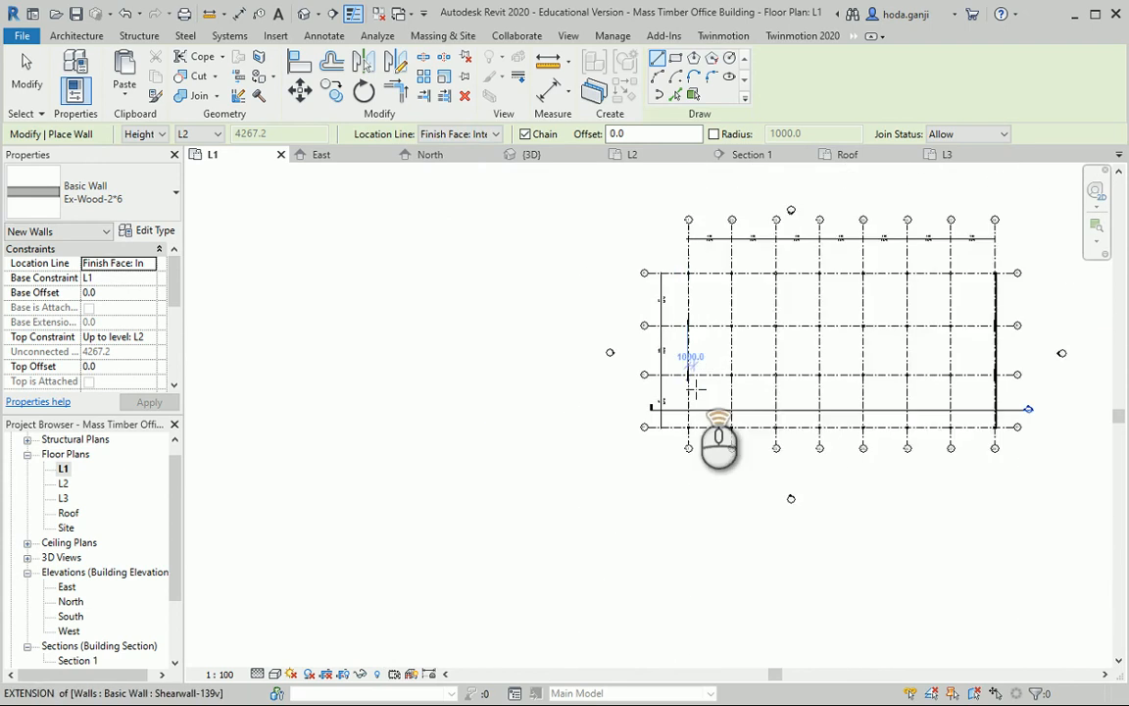
scroll(660, 509, "up", 5)
scroll(660, 510, "up", 4)
left_click(749, 438)
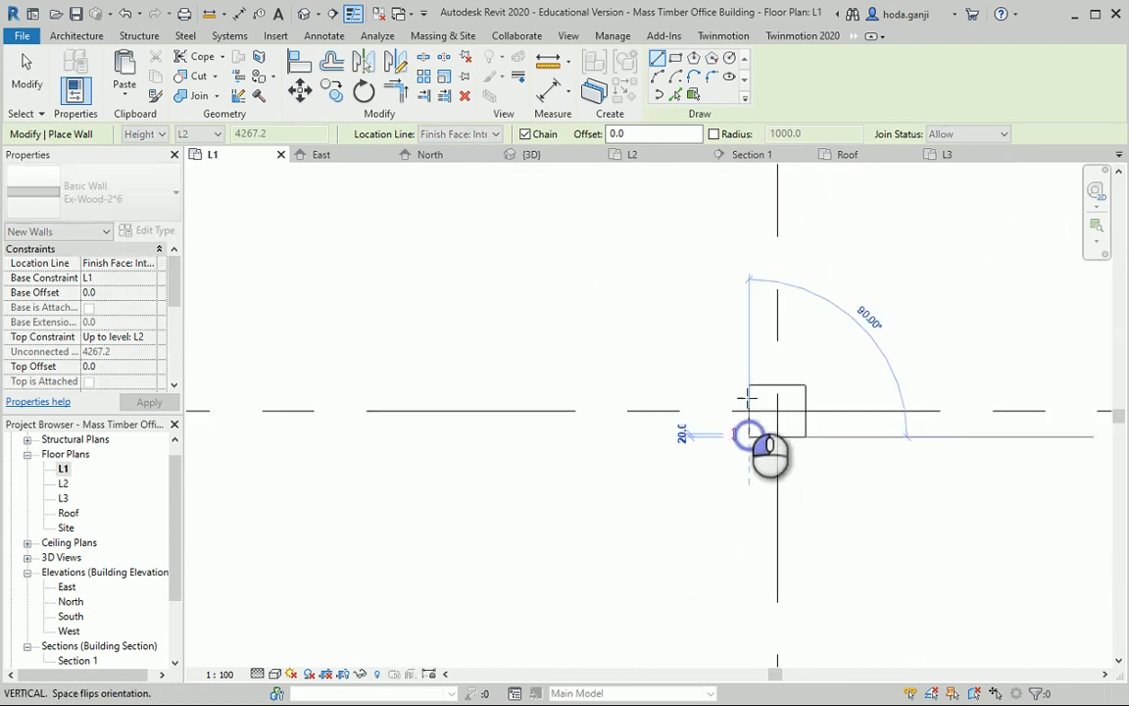
scroll(731, 593, "down", 4)
scroll(730, 284, "up", 6)
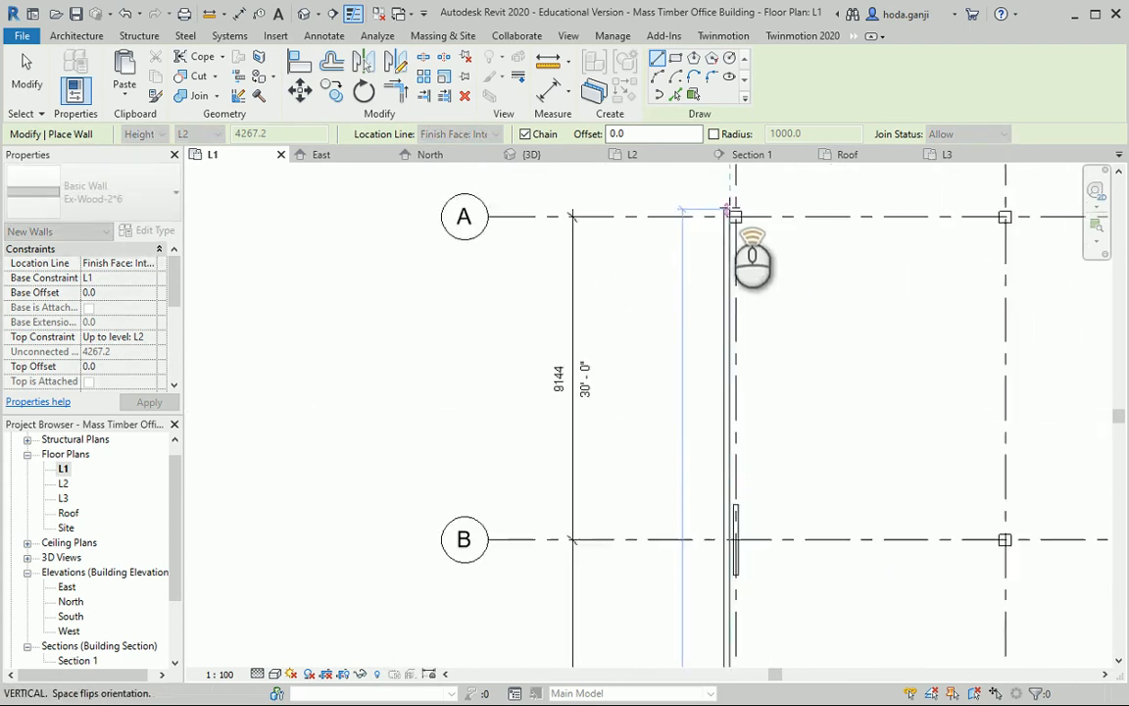
scroll(730, 204, "up", 4)
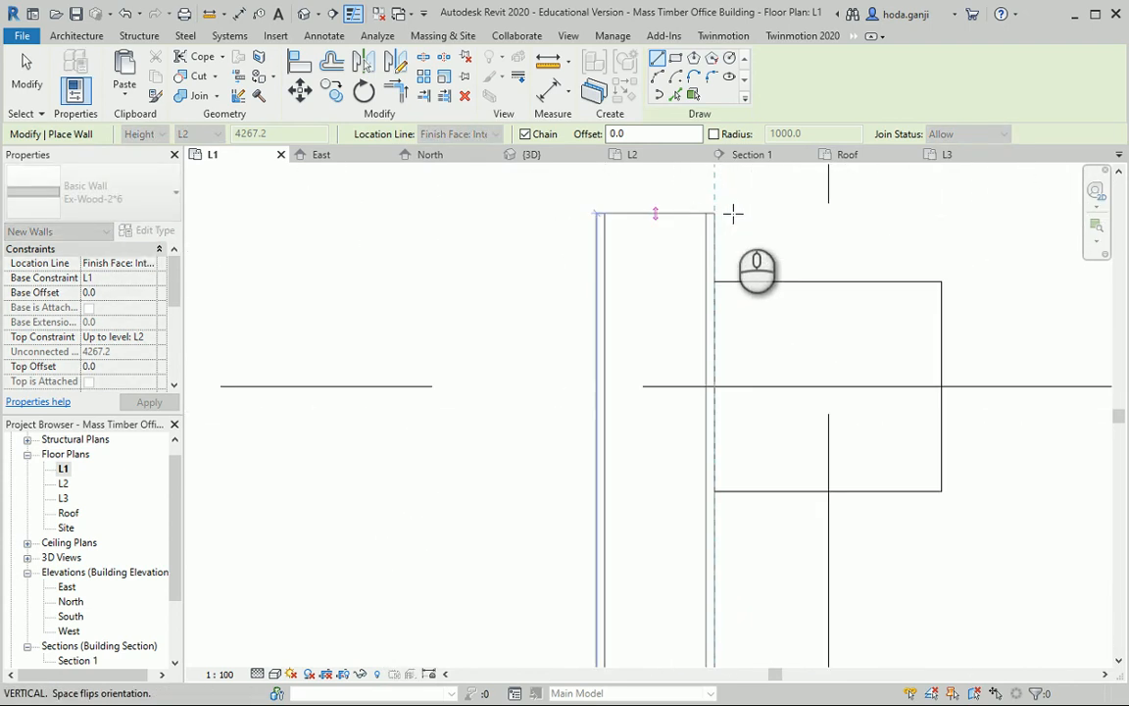
left_click(715, 282)
key("Escape")
key("Escape")
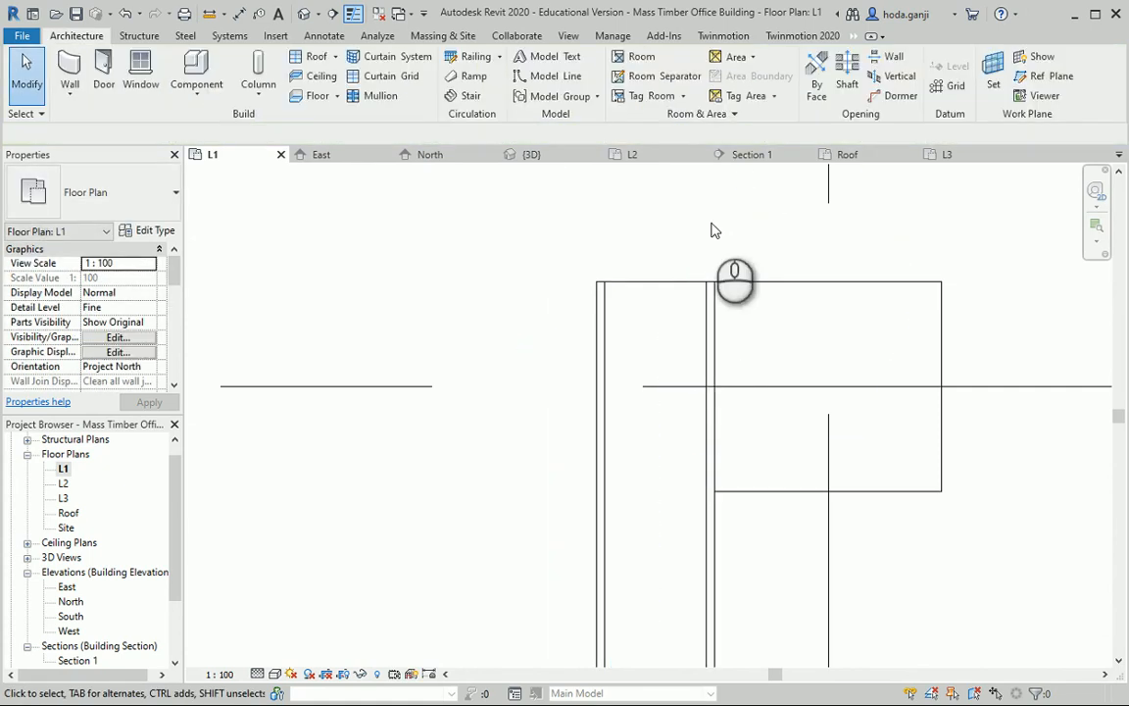
Open Section 1 and examine how the exterior wall's top meets the floor edge at level L2, selecting the wall, beam system and floor.
left_click(752, 154)
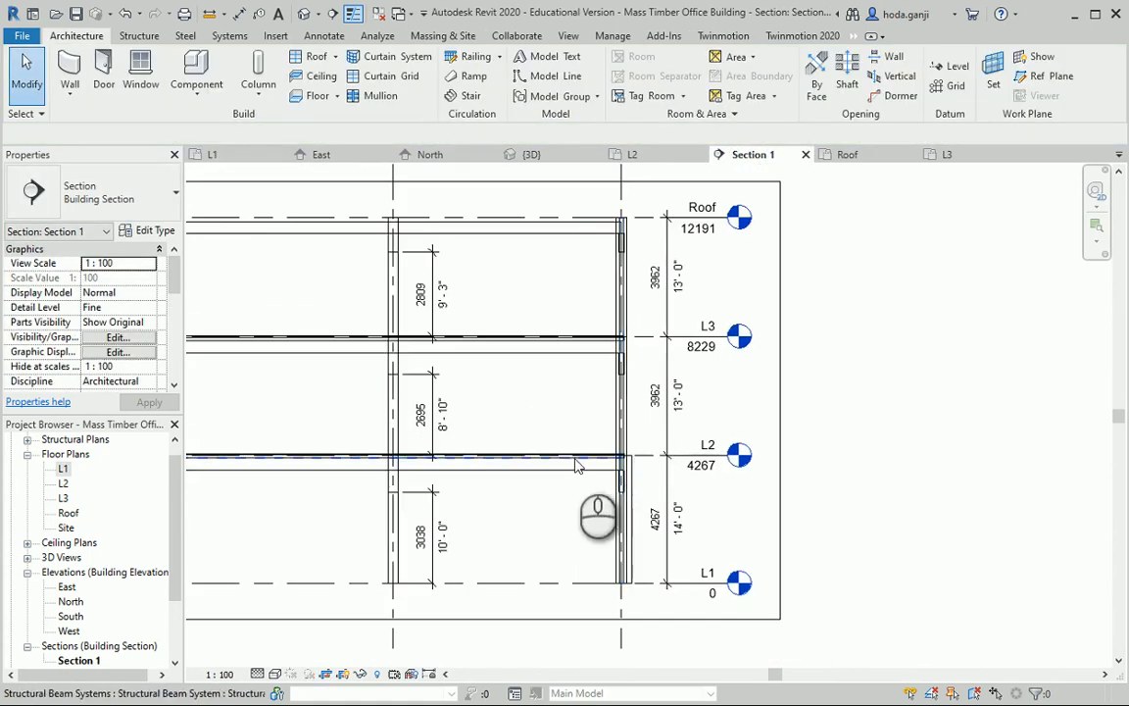
scroll(578, 467, "up", 5)
left_click(675, 473)
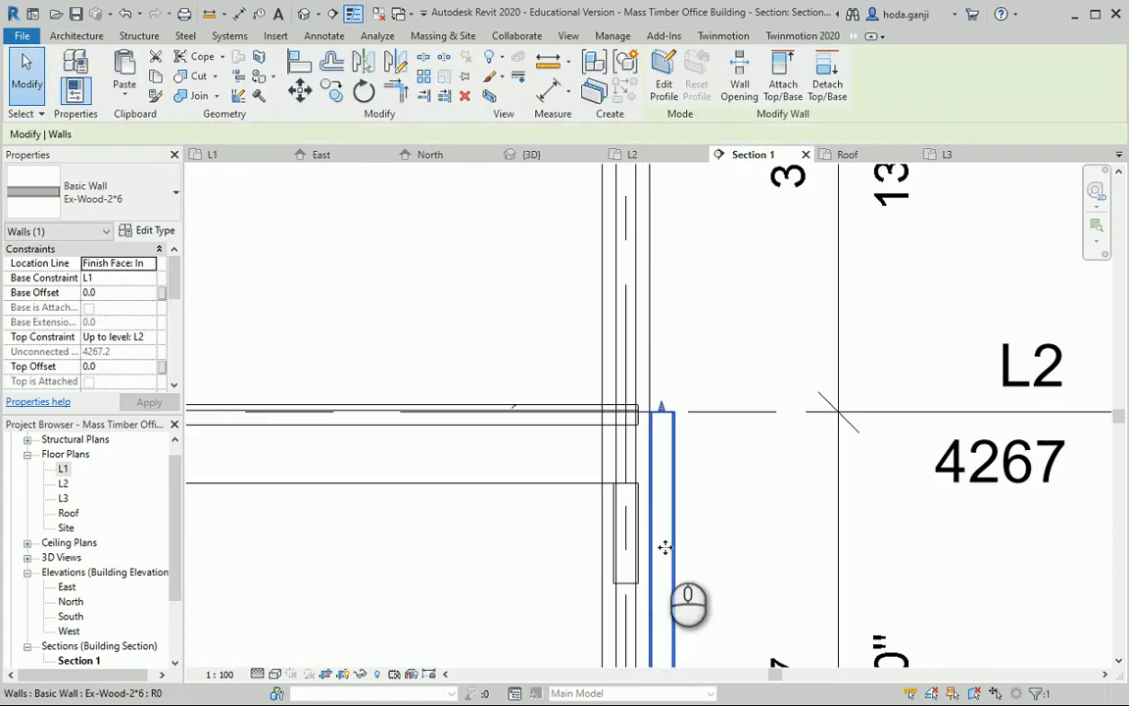
key("Escape")
scroll(869, 441, "up", 2)
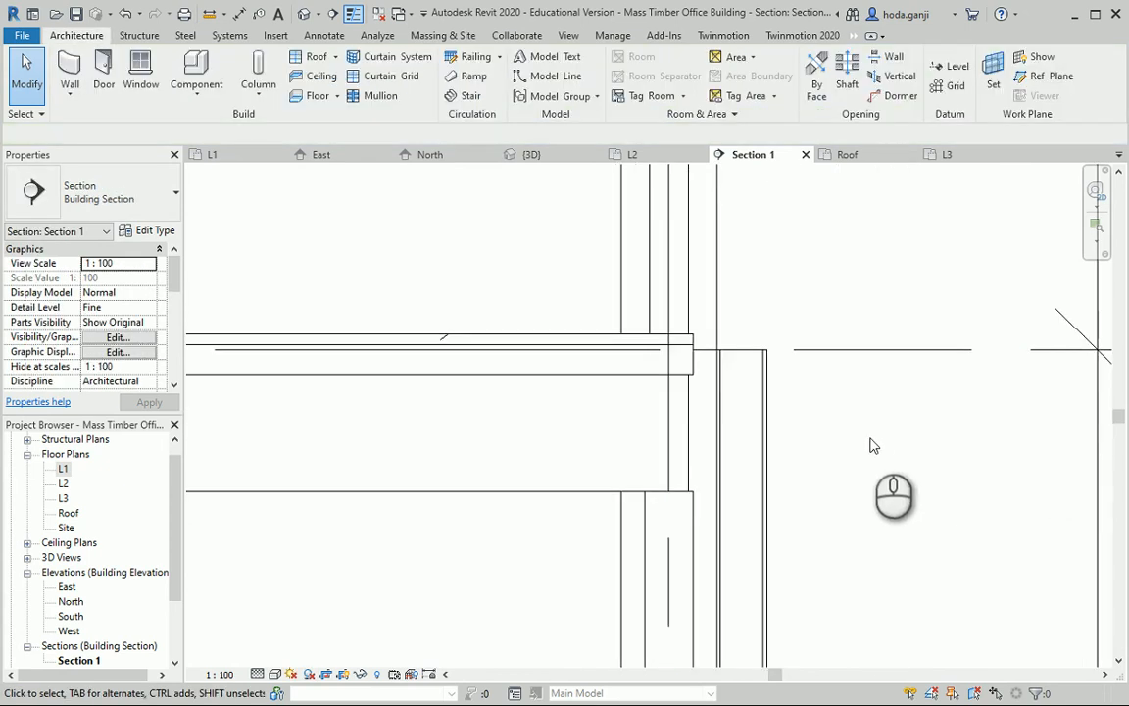
left_click(663, 371)
scroll(742, 368, "up", 2)
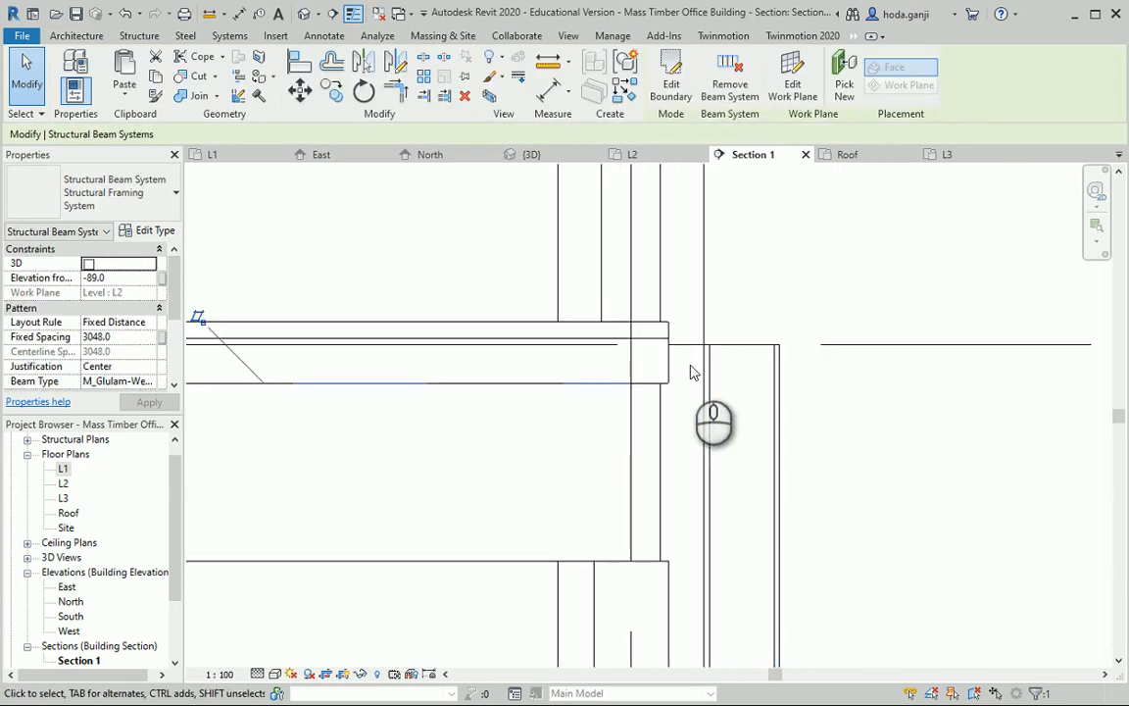
left_click(670, 362)
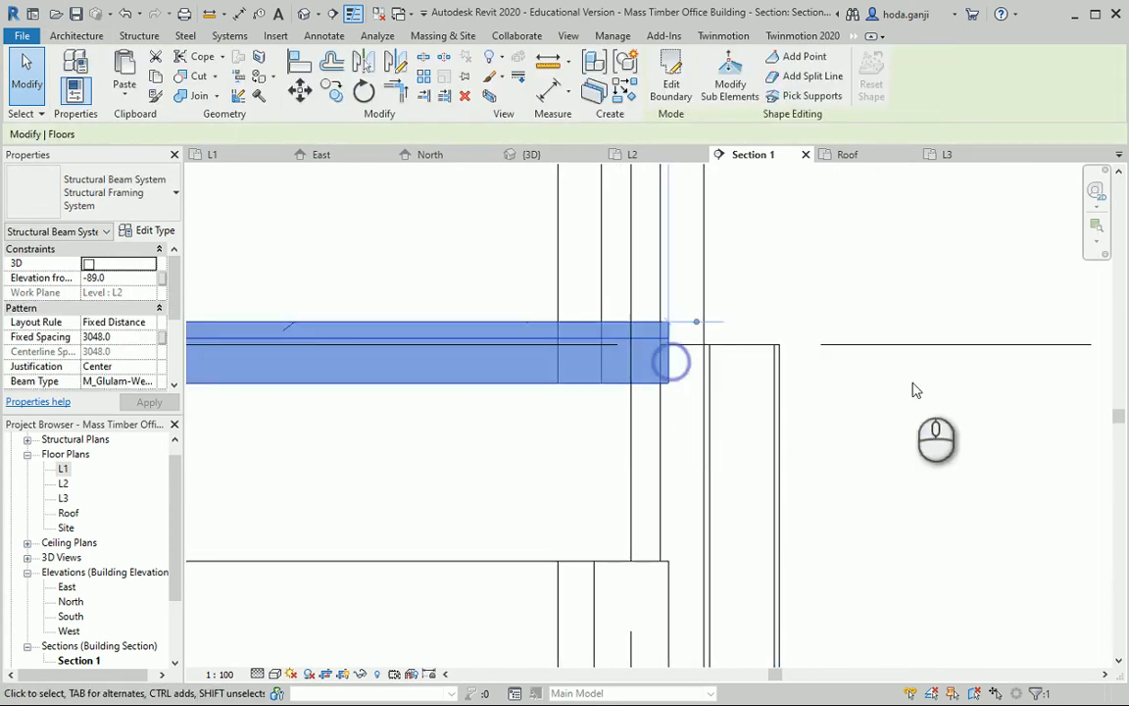